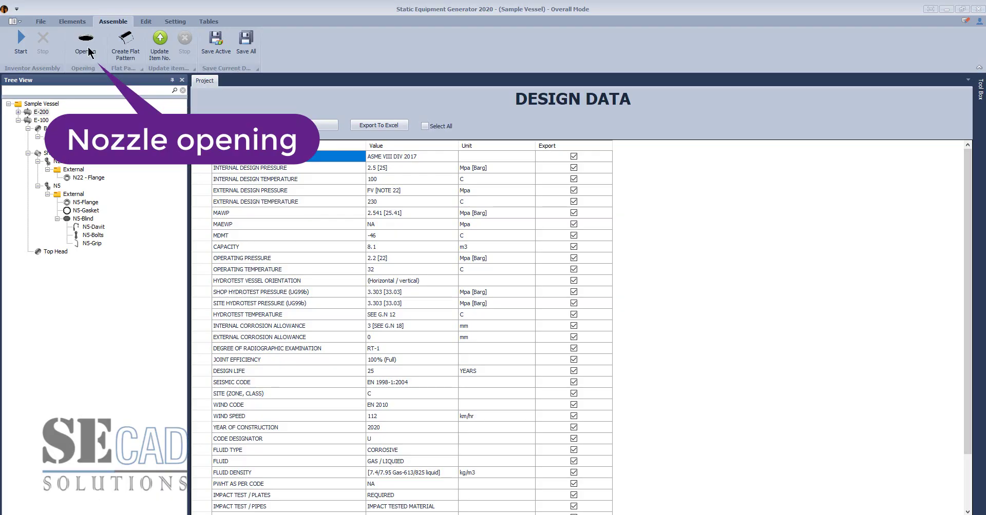
- Load vessel E-100's nozzle openings into the Opening grid
click(85, 44)
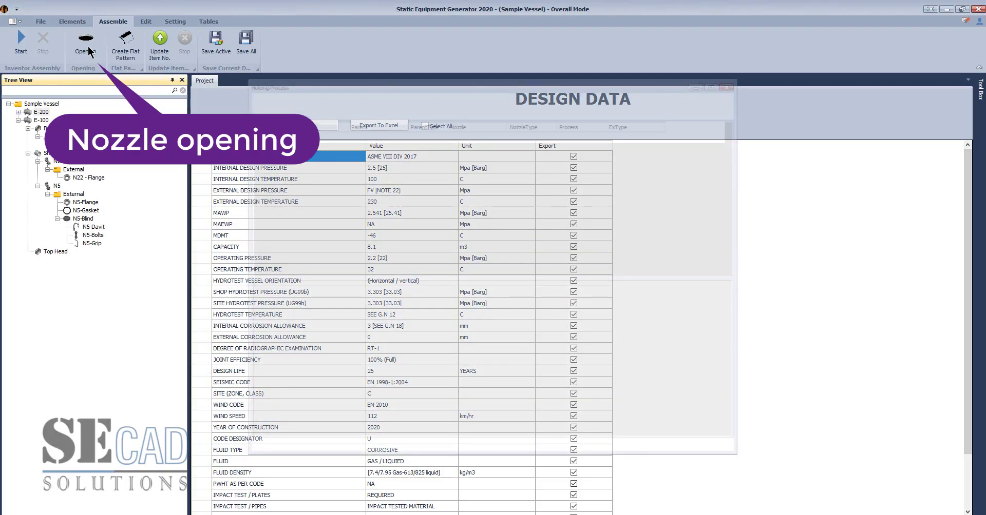
click(324, 108)
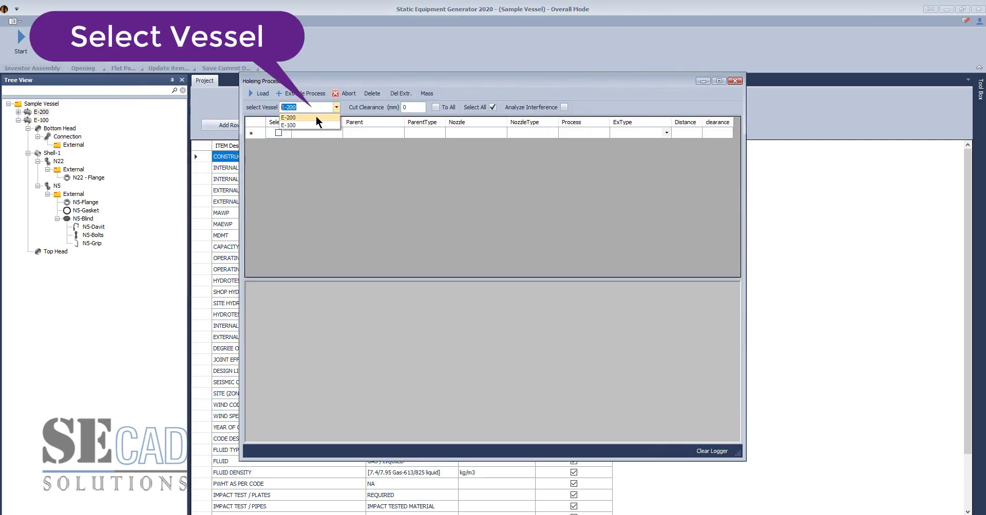
click(292, 125)
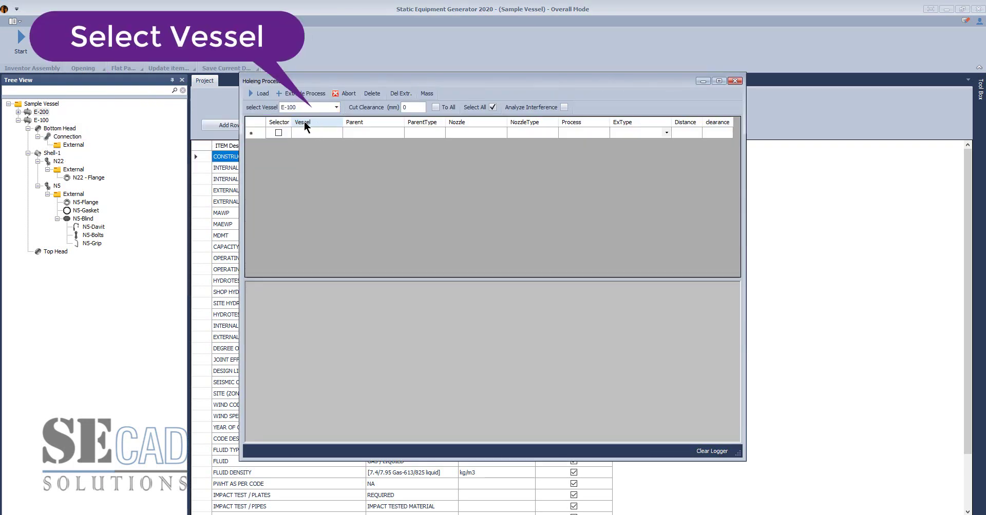
click(259, 95)
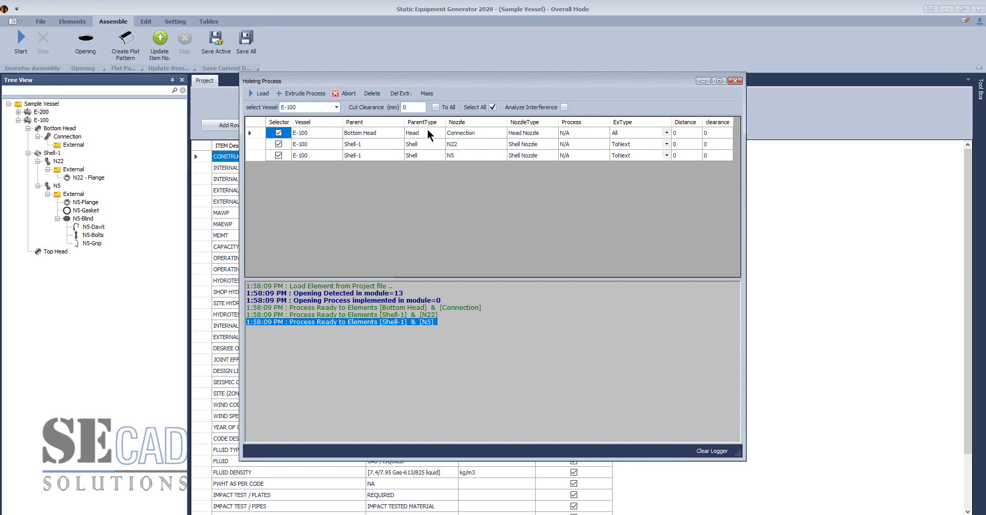
- Apply a 2 mm cut clearance to all nozzles, raise the Bottom Head connection to 5, and save
click(410, 108)
text(2)
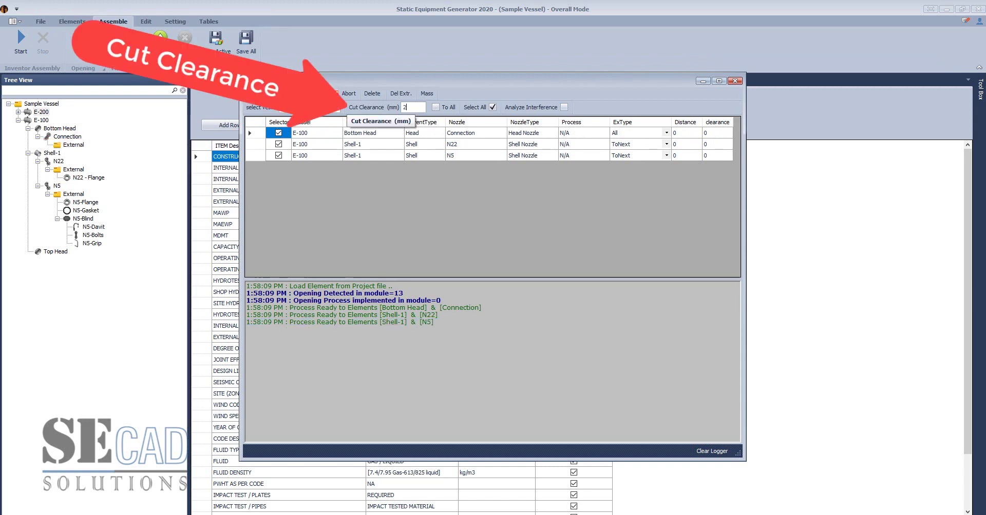
click(435, 108)
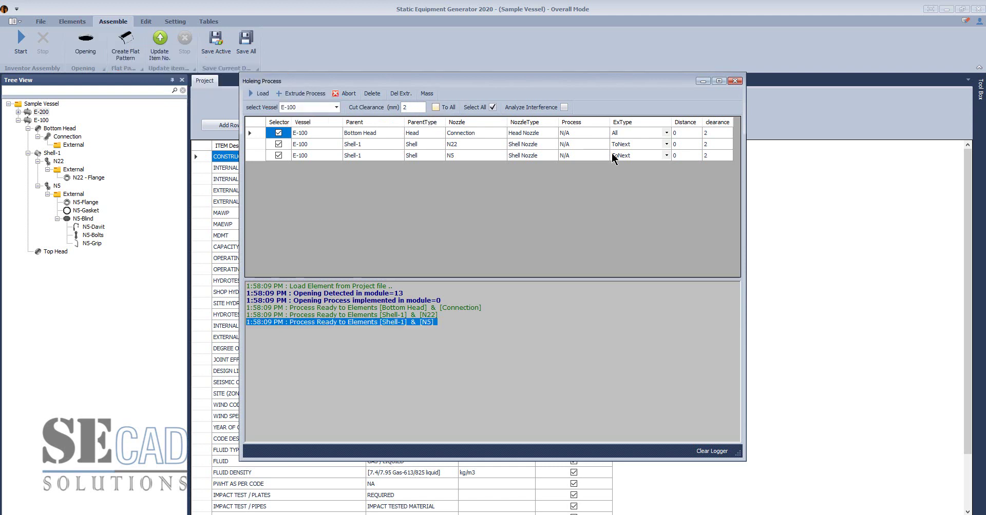
click(710, 145)
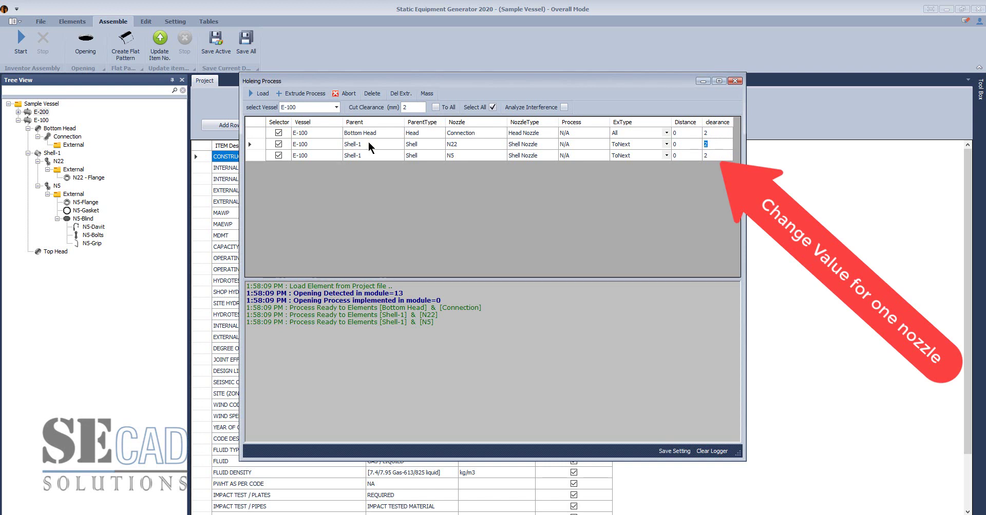
click(711, 133)
key(BackSpace)
text(5)
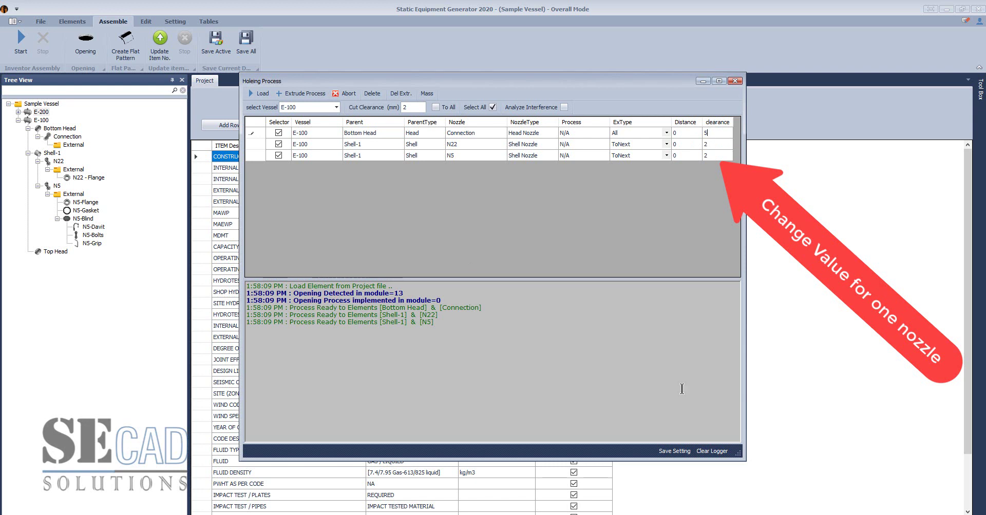
click(678, 452)
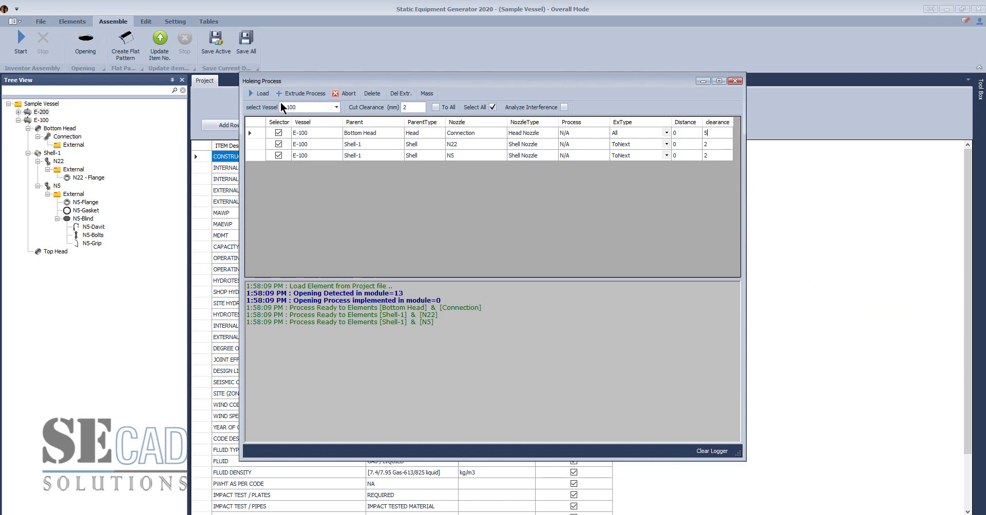
- Run Extrude Process to cut the openings, then open E-100's Bottom Head part on its own
click(312, 94)
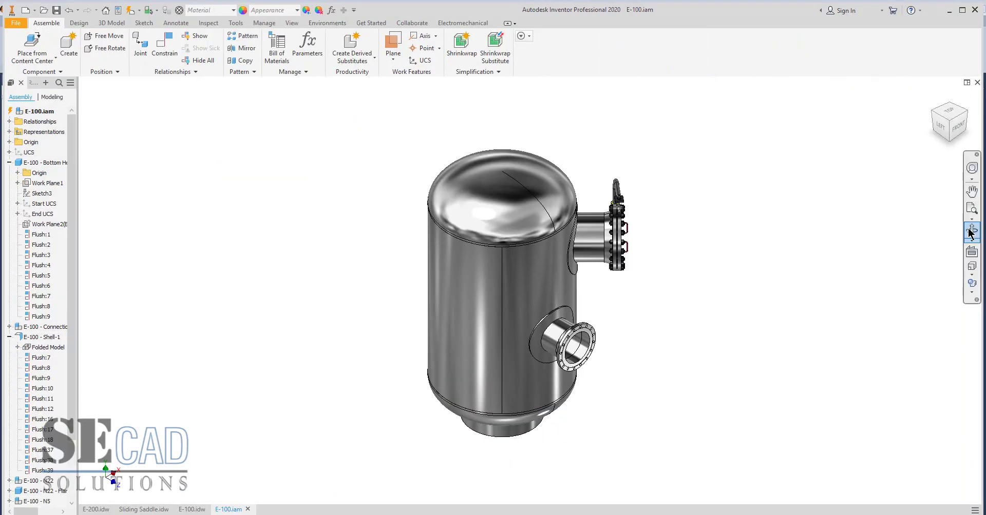
shift+middle_drag(501, 337, 526, 305)
right_click(526, 305)
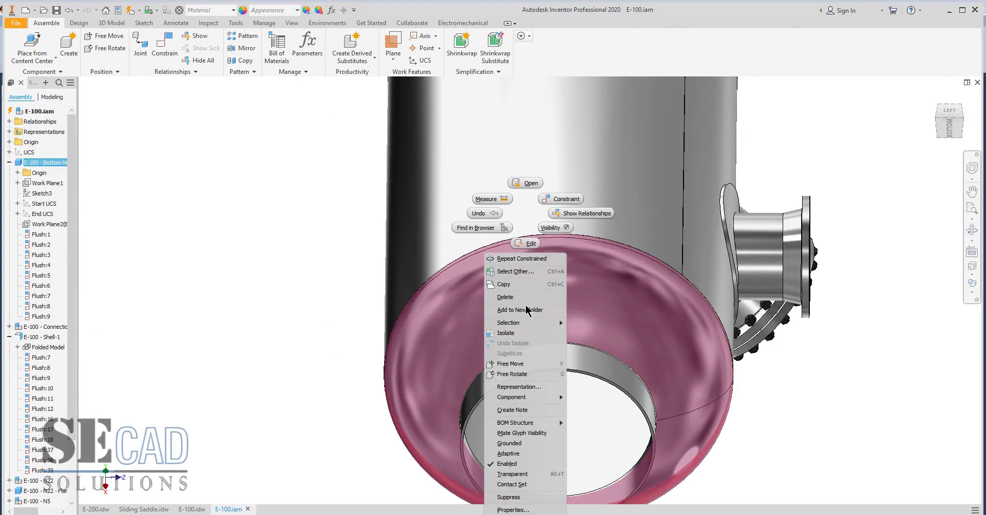
click(526, 183)
- Unwrap the bottom head's outer faces into a flat surface and inspect the preview
click(971, 230)
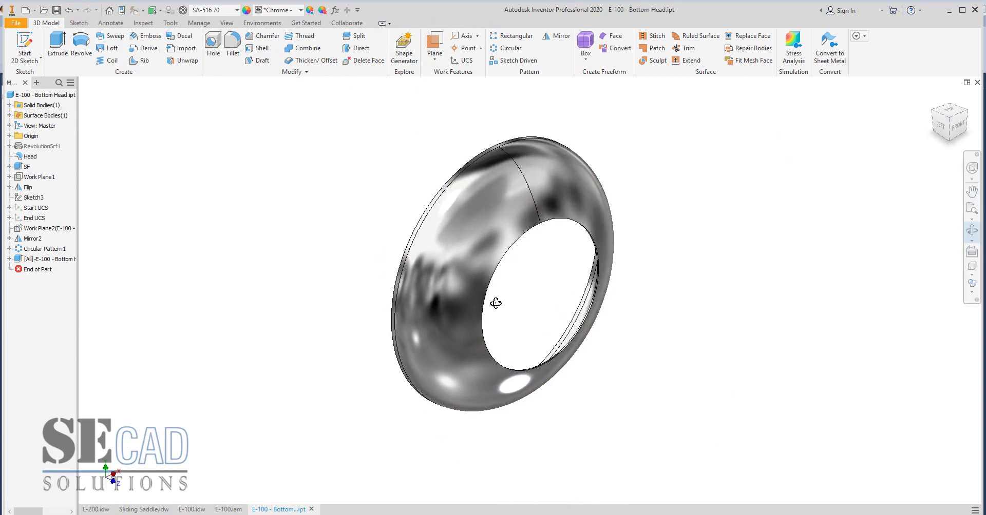
mouse_move(497, 303)
mouse_down()
mouse_move(479, 334)
mouse_move(462, 314)
mouse_up()
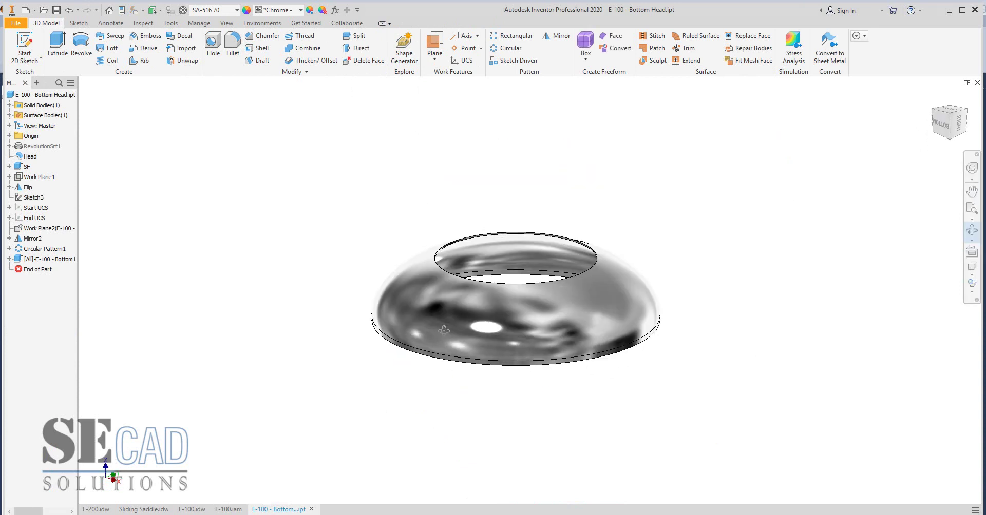
key(Escape)
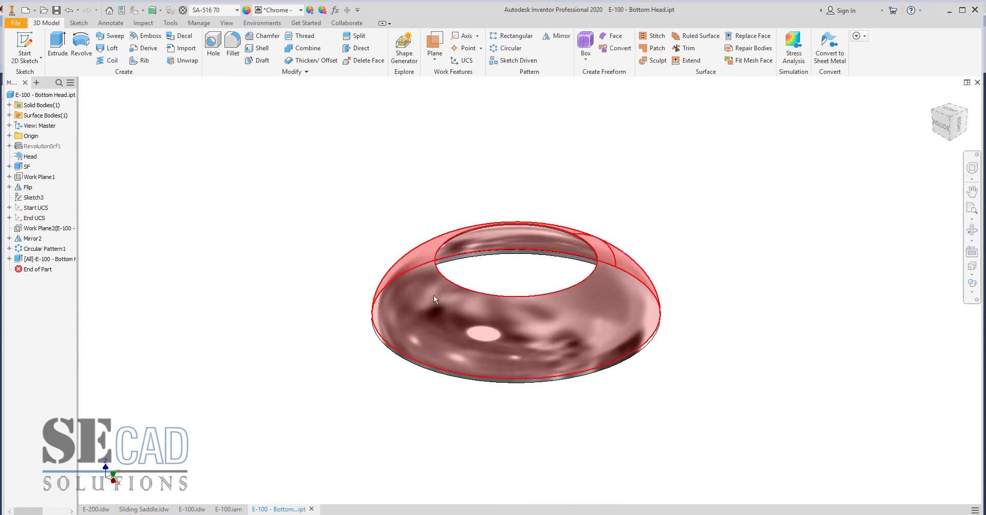
click(413, 311)
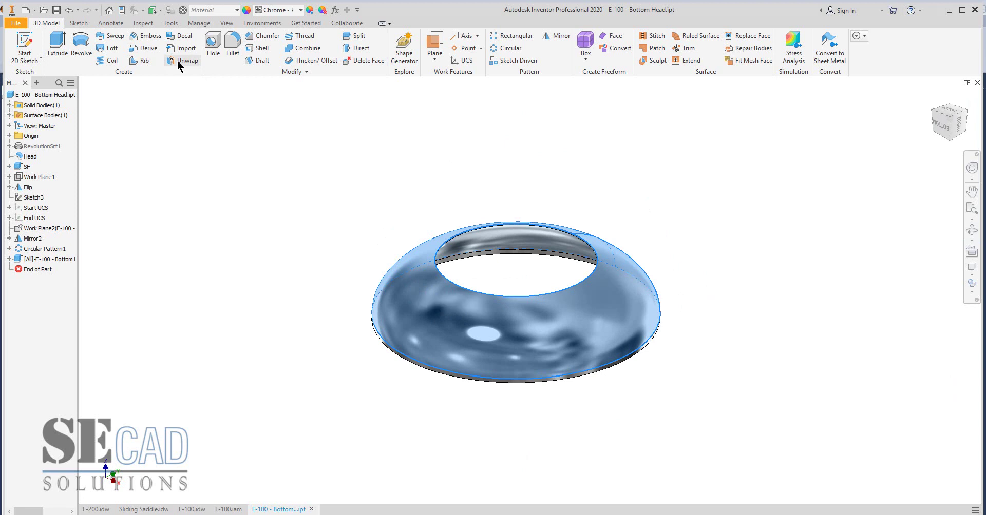
click(185, 61)
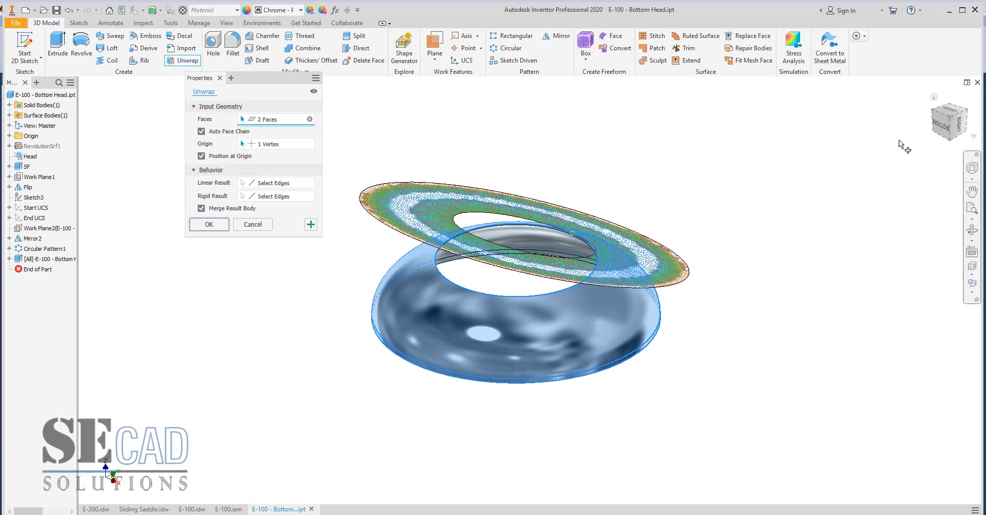
click(952, 113)
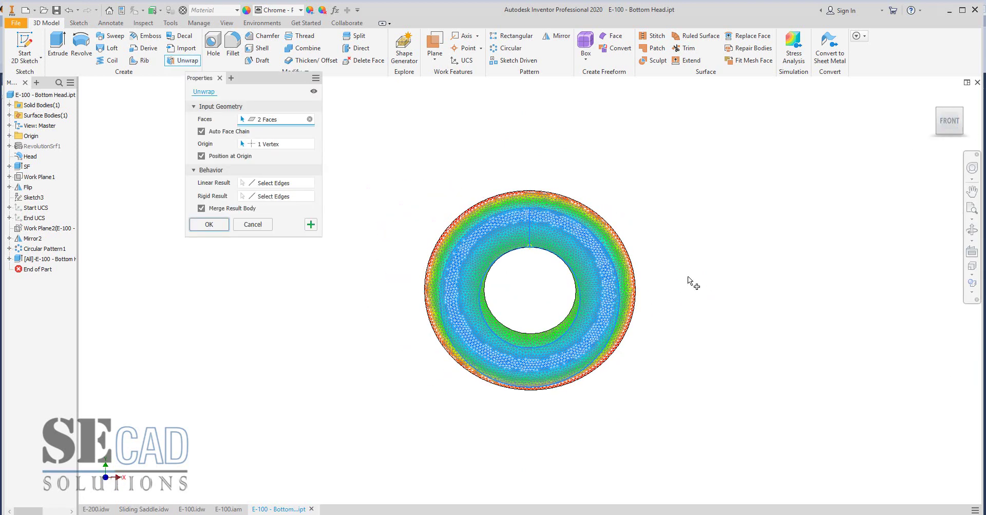
click(972, 230)
drag(598, 364, 376, 370)
scroll(569, 353, down, 5)
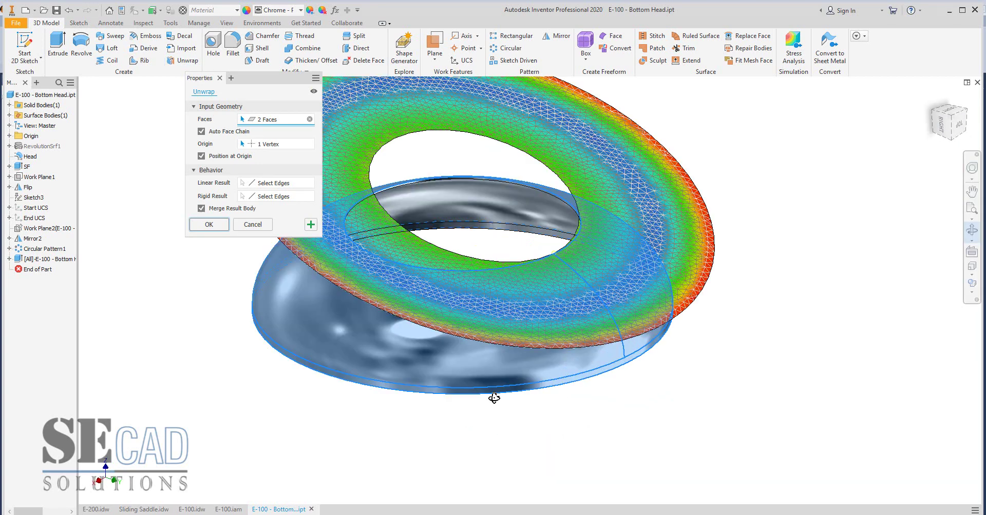
mouse_move(494, 398)
mouse_down()
mouse_move(477, 387)
mouse_move(471, 396)
mouse_move(511, 396)
mouse_up()
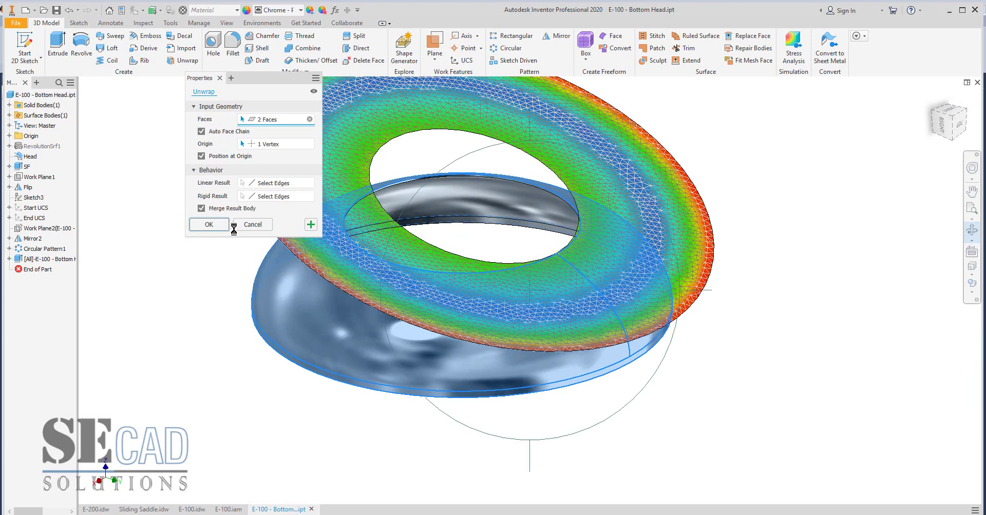
scroll(715, 341, up, 3)
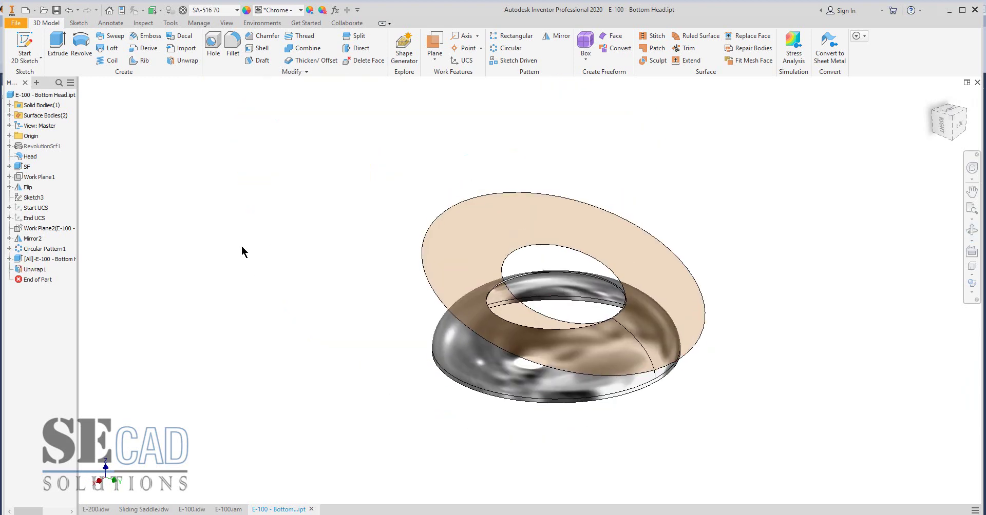
- Undo the unwrap, close the Bottom Head part, and select the shell in E-100
click(68, 9)
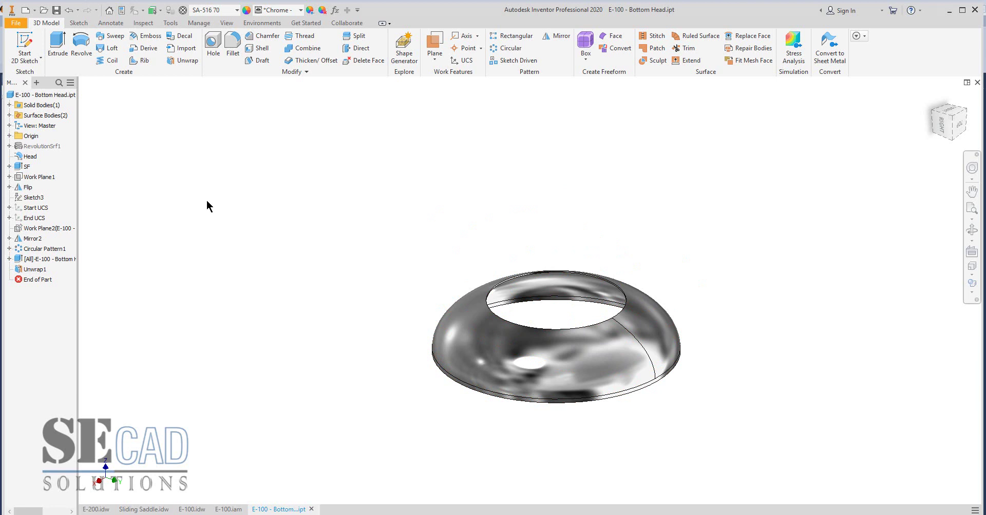
click(311, 509)
click(553, 190)
right_click(554, 190)
- Create Shell-1's flat pattern, inspect the sheet with its two nozzle holes, and close the part
key(Escape)
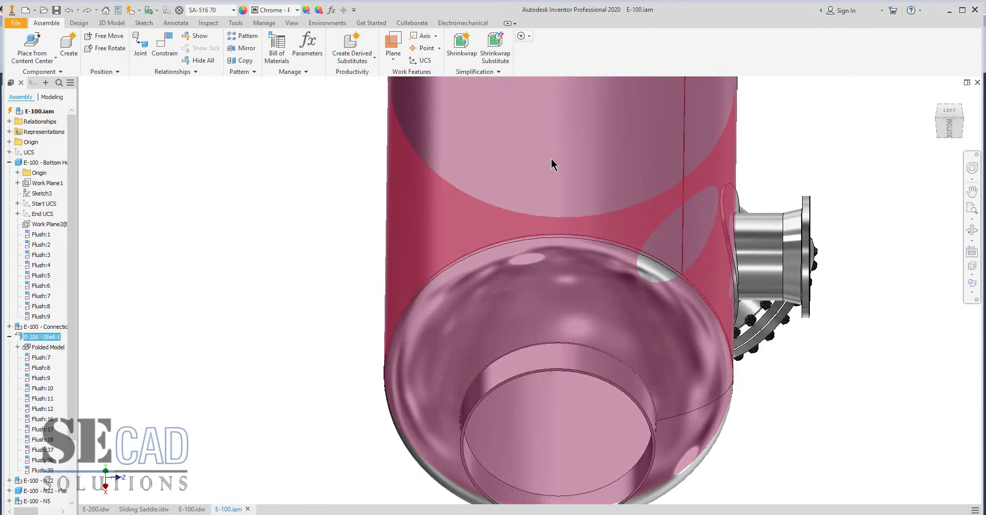
click(972, 230)
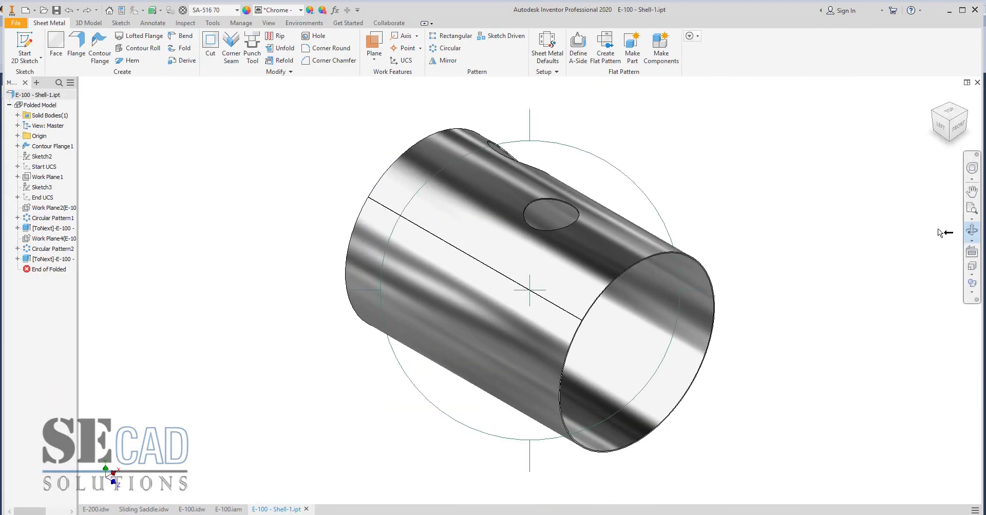
mouse_move(940, 232)
mouse_down()
mouse_move(407, 307)
mouse_move(422, 306)
mouse_up()
key(Escape)
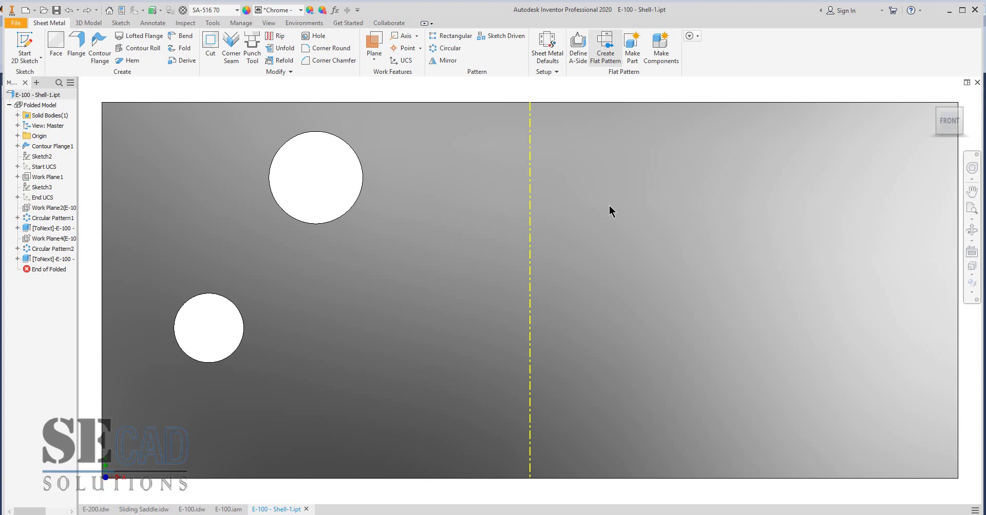
scroll(609, 210, up, 2)
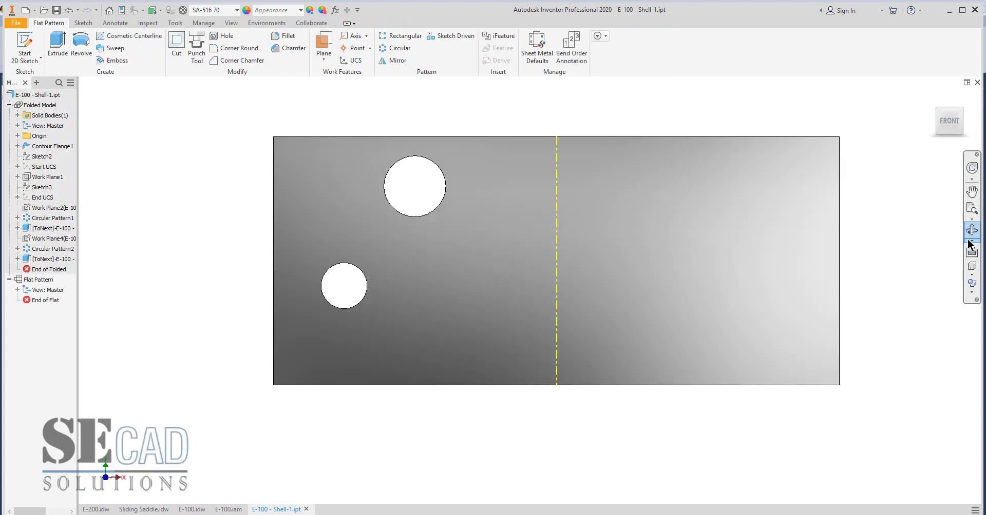
click(969, 244)
mouse_move(642, 291)
mouse_down()
mouse_move(610, 292)
mouse_move(562, 269)
mouse_up()
right_click(561, 269)
key(Escape)
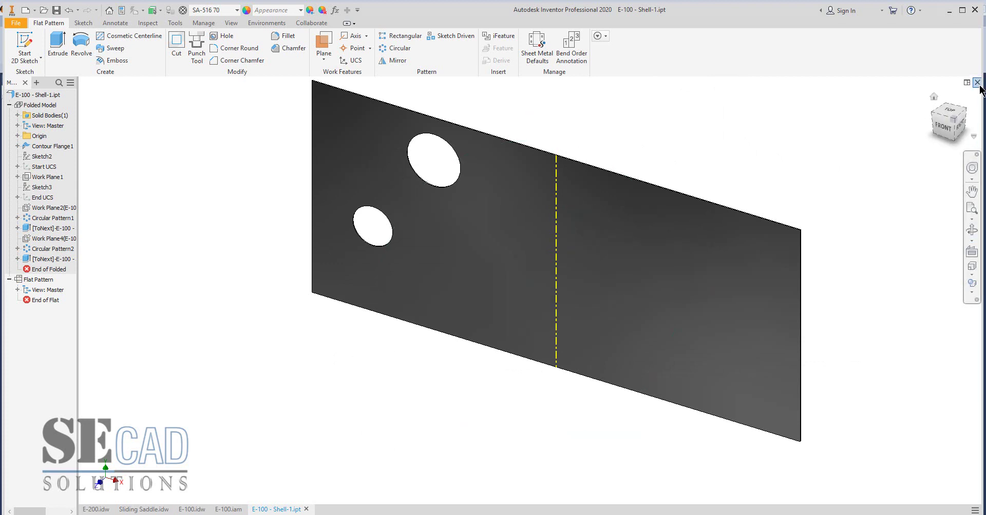
click(978, 84)
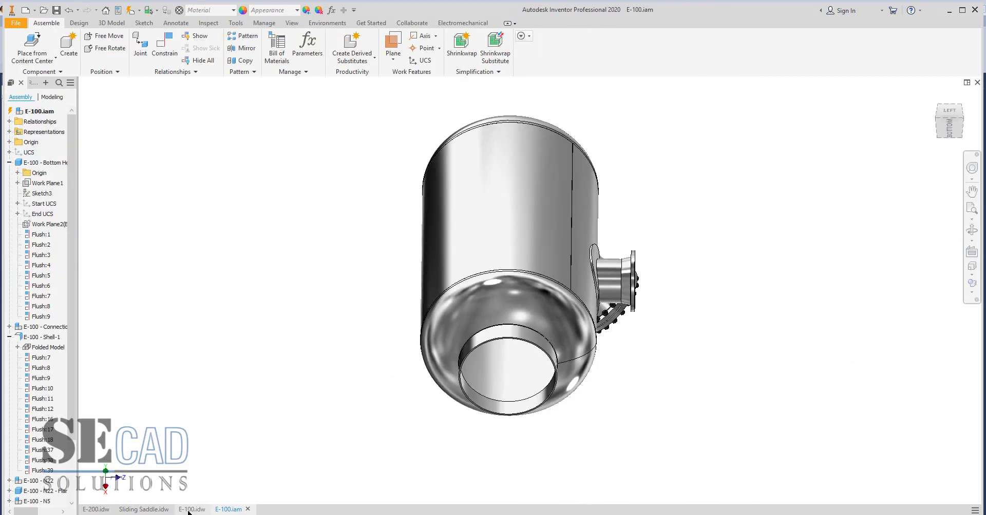
- Review the Elevation, Top and TopLeft views on E-100.idw, then switch to E-100.iam
click(189, 510)
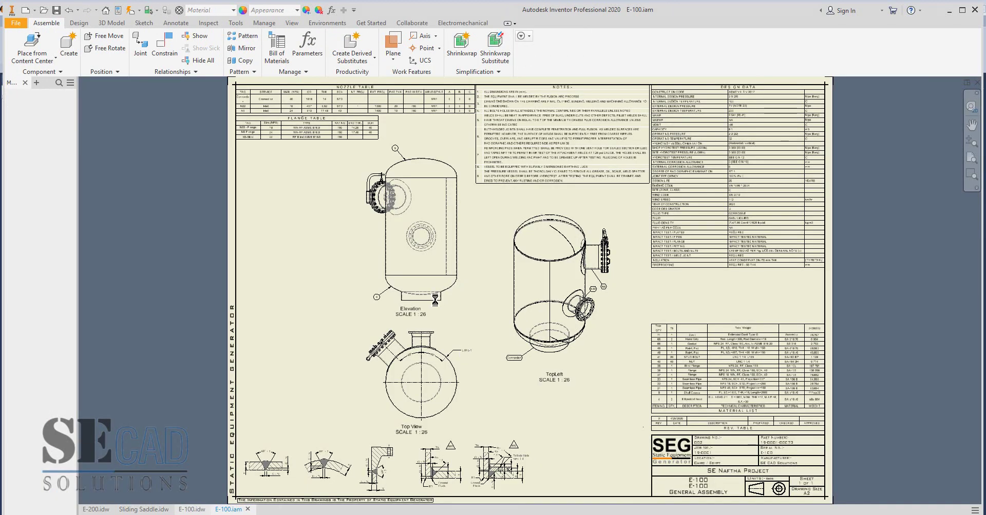
scroll(442, 299, up, 5)
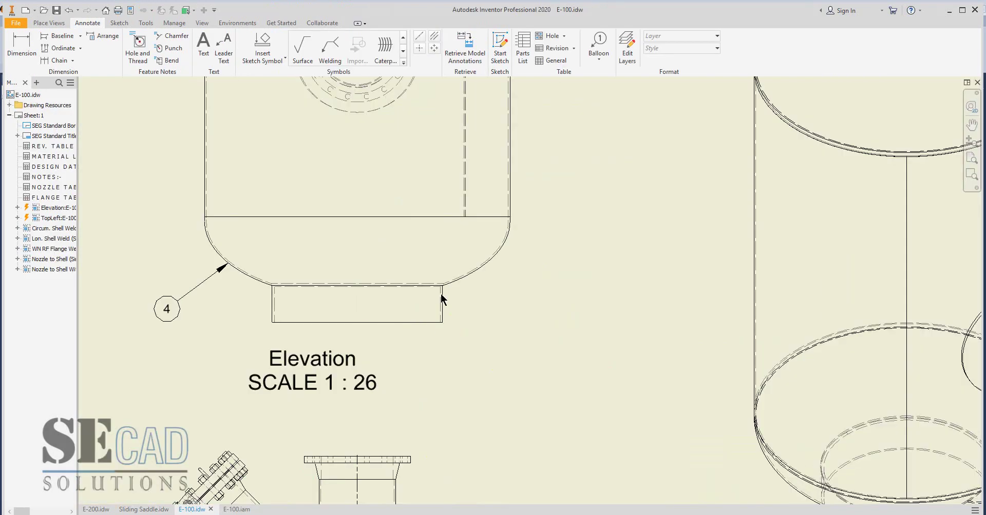
scroll(449, 293, up, 2)
scroll(456, 293, down, 2)
middle_drag(457, 286, 468, 403)
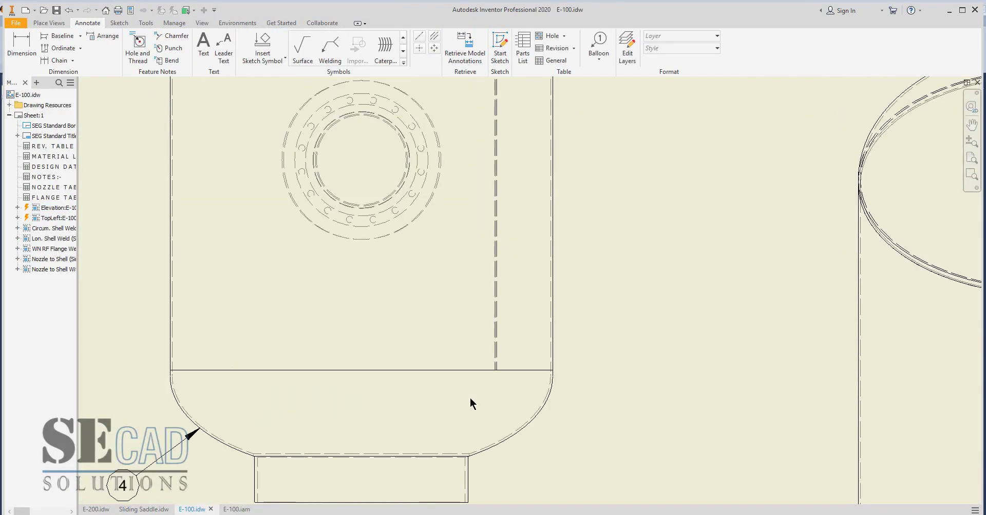
scroll(462, 349, down, 2)
scroll(457, 303, down, 3)
scroll(457, 303, up, 3)
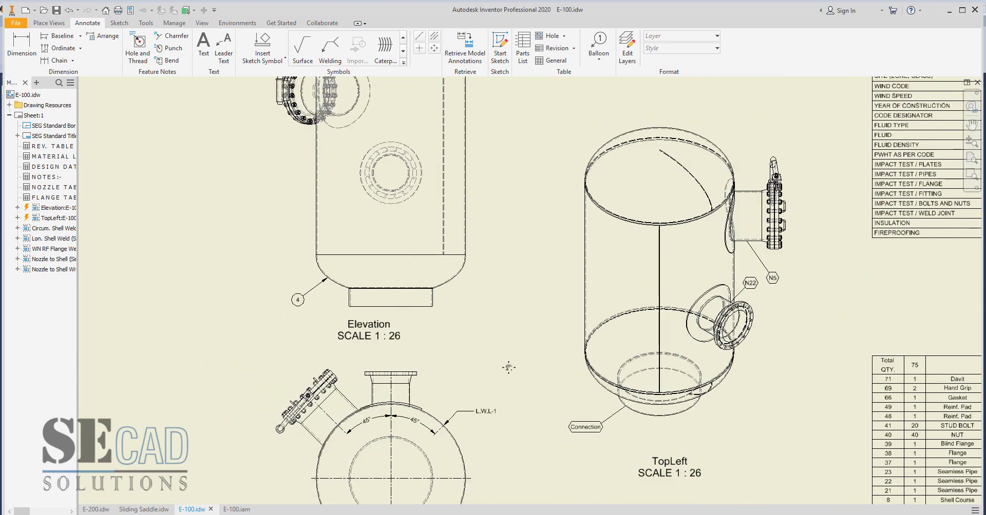
middle_drag(457, 303, 490, 252)
scroll(489, 254, down, 3)
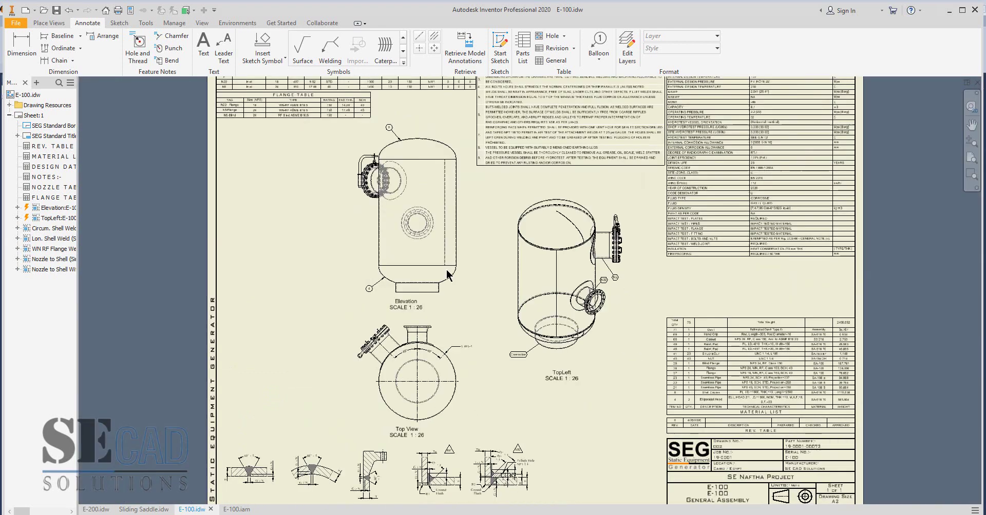
click(237, 509)
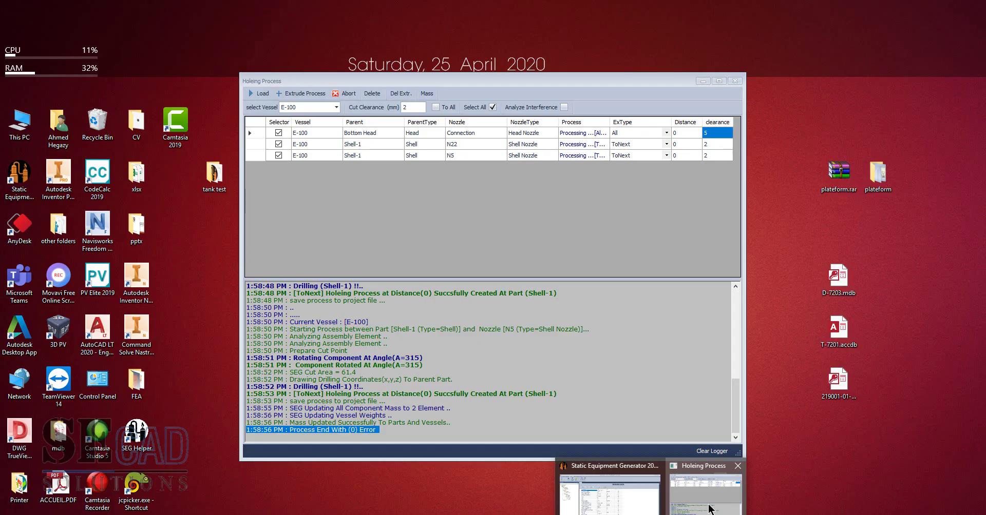
- Close the Holeing Process window and open the Cost Report maximized
click(708, 508)
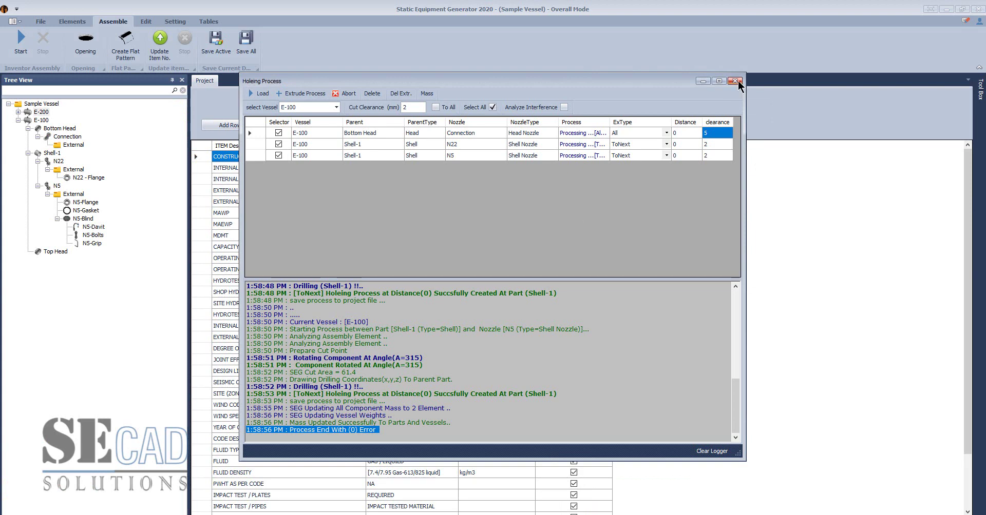
click(738, 81)
click(194, 20)
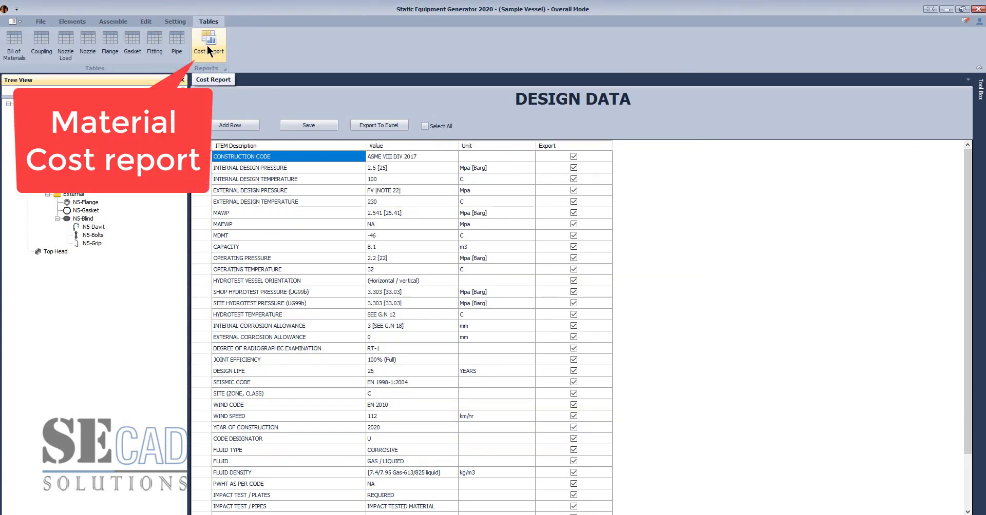
click(208, 51)
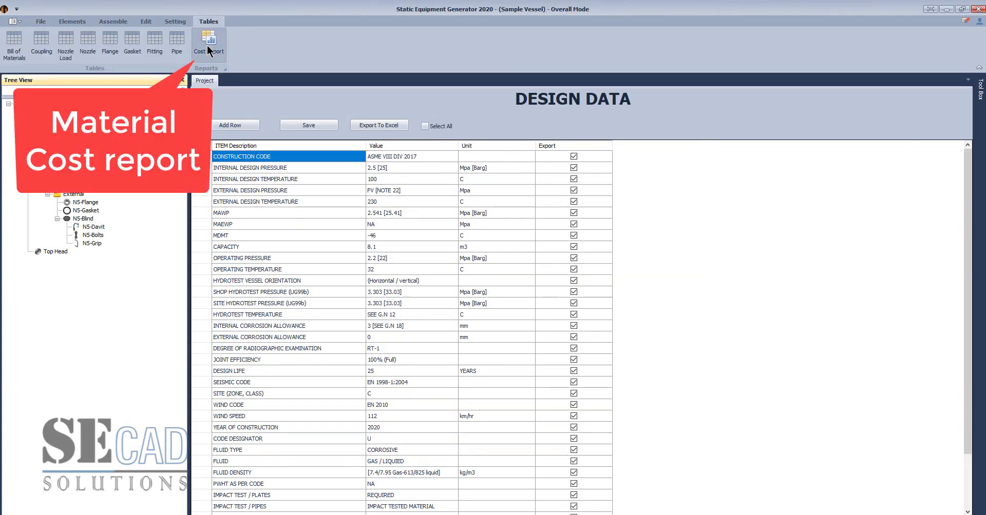
click(702, 167)
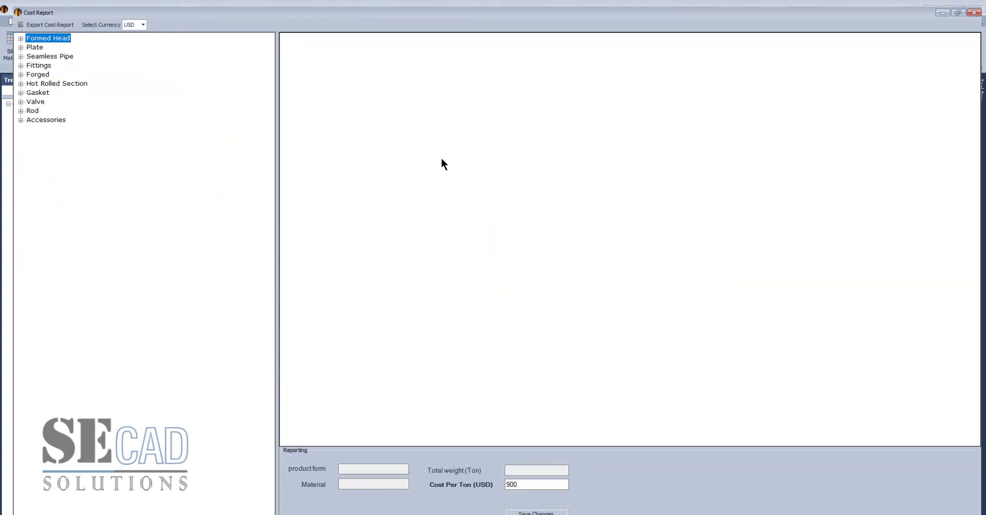
- Set SA-516 70 formed heads to 1500 USD per ton and save
click(8, 32)
click(37, 43)
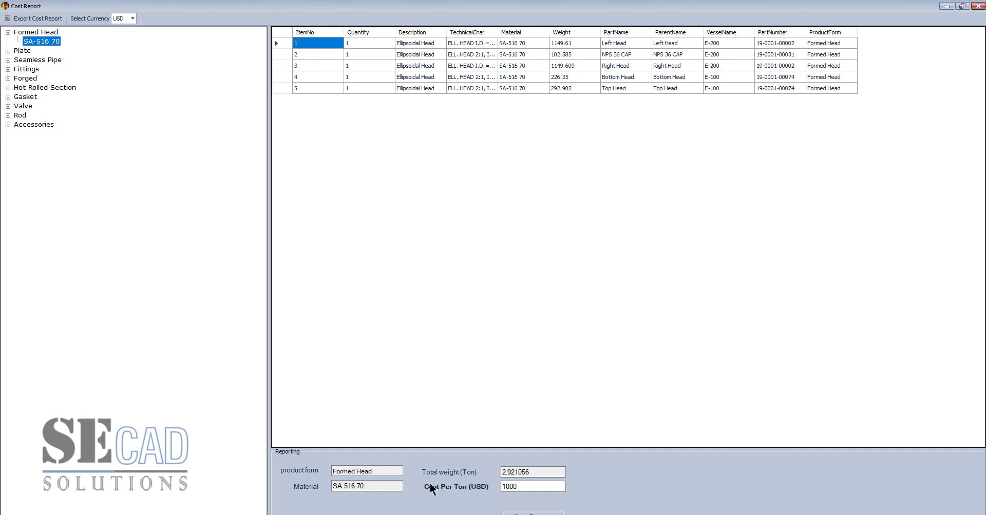
key(Tab)
text(50)
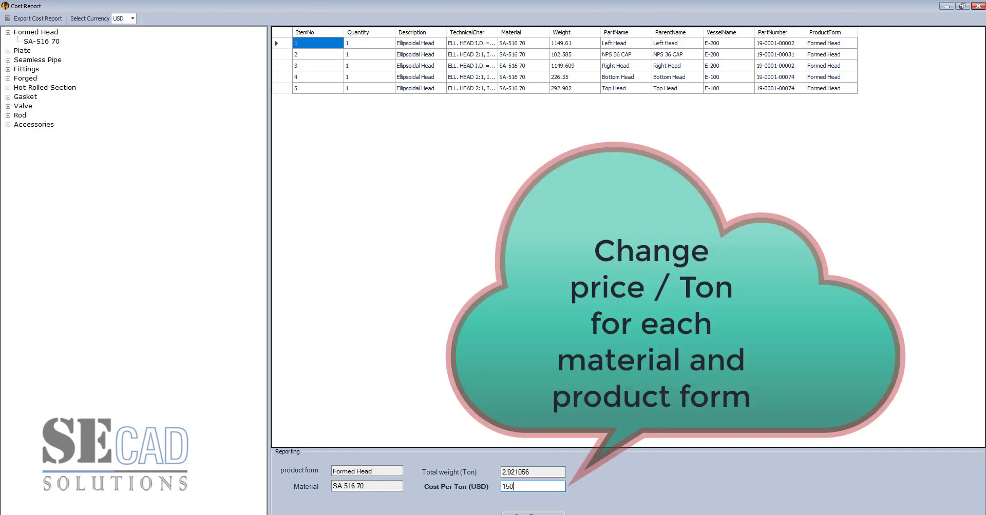
text(0)
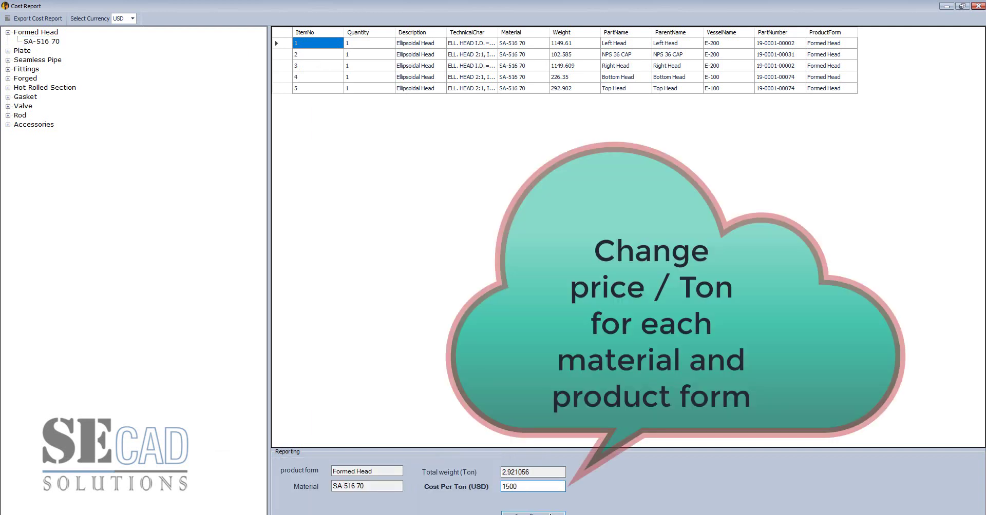
click(534, 513)
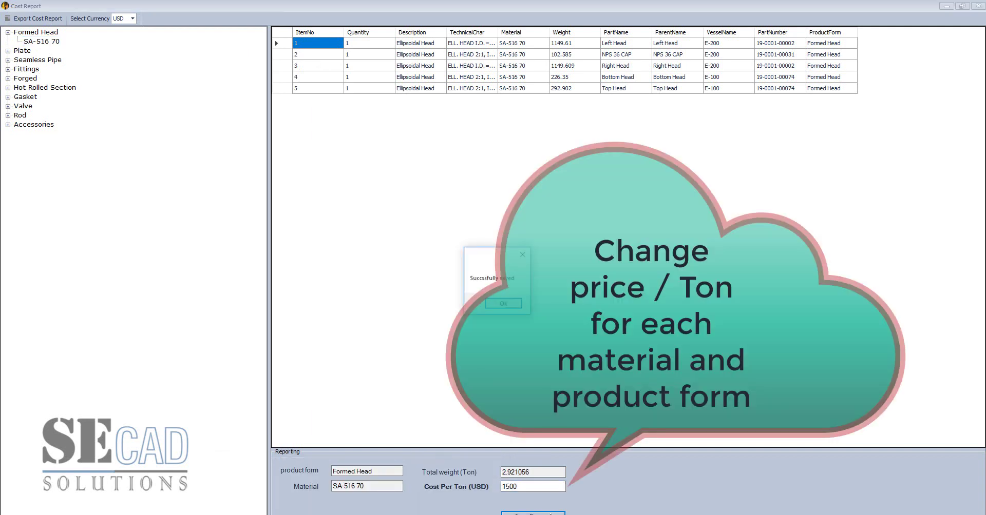
click(503, 304)
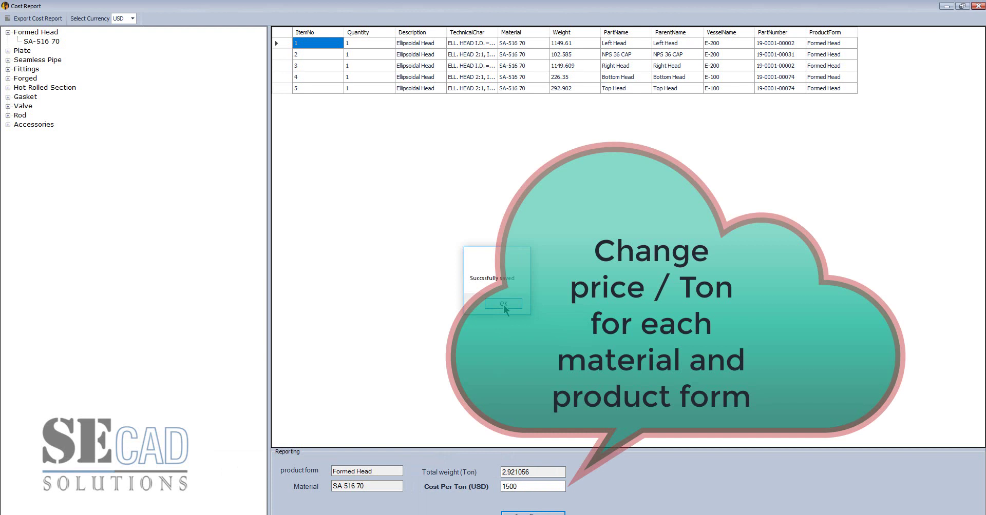
- Set SA-516 70 plate to 1200 USD per ton and save
click(8, 50)
click(36, 60)
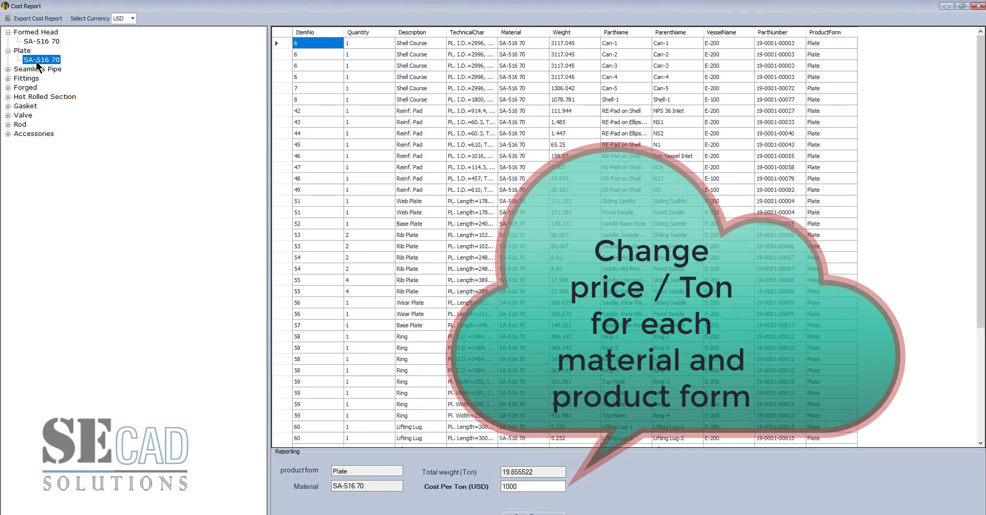
key(Tab)
text(12)
key(Return)
click(508, 305)
- Enter 1800 USD per ton for SA-106 B seamless pipe
click(133, 19)
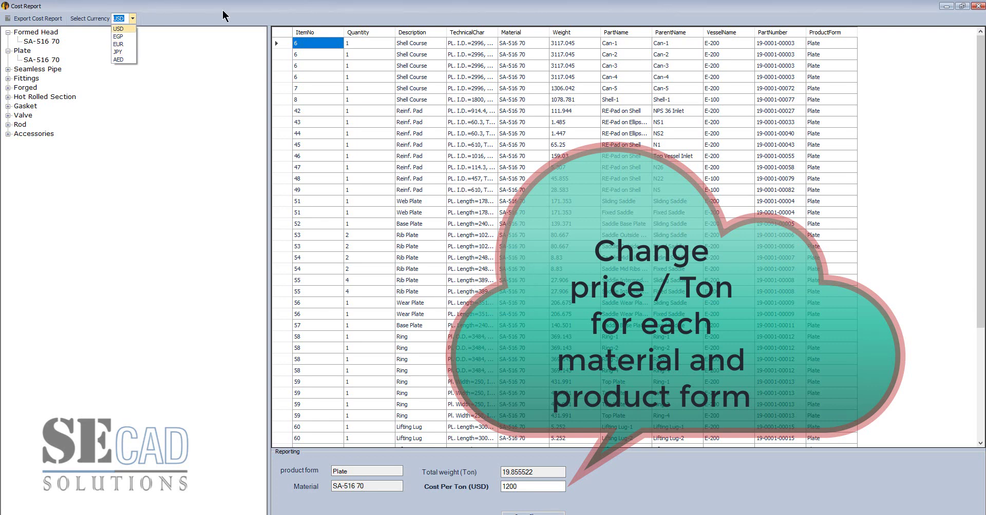
click(8, 69)
click(39, 78)
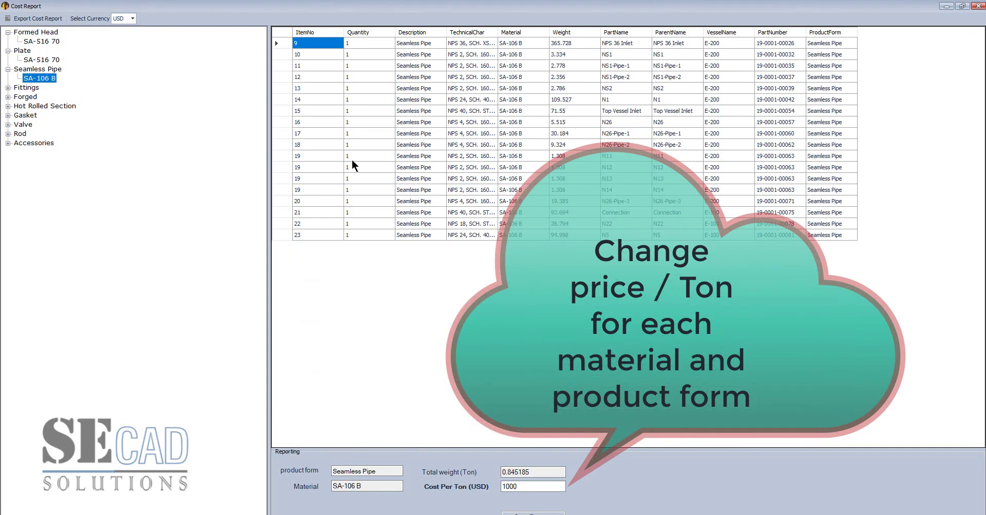
double_click(520, 486)
text(1)
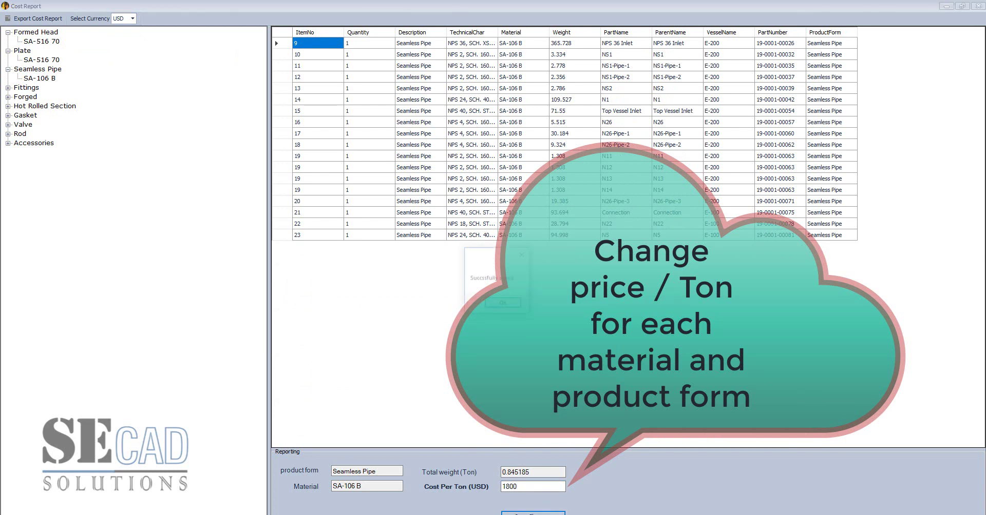
- Select the SA-234WPB fittings' cost per ton value for editing
click(8, 88)
click(36, 97)
double_click(525, 487)
text(2200)
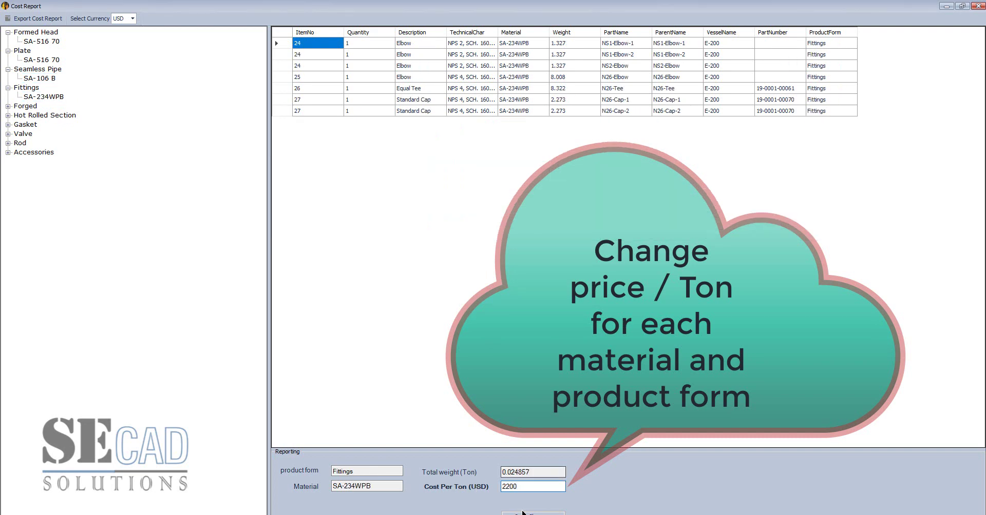
- Save the fittings price, then set SA-105 forged items to 3500 USD per ton
click(521, 513)
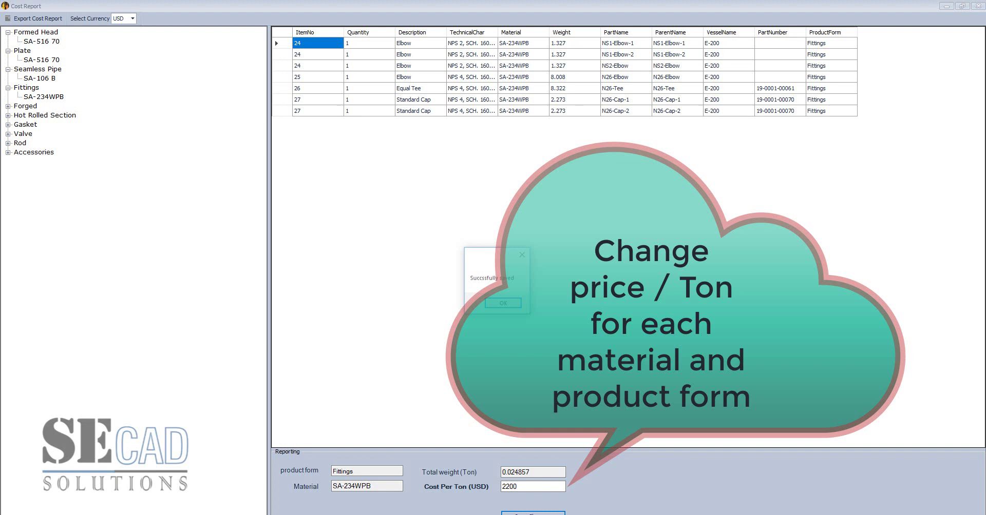
click(512, 306)
click(10, 106)
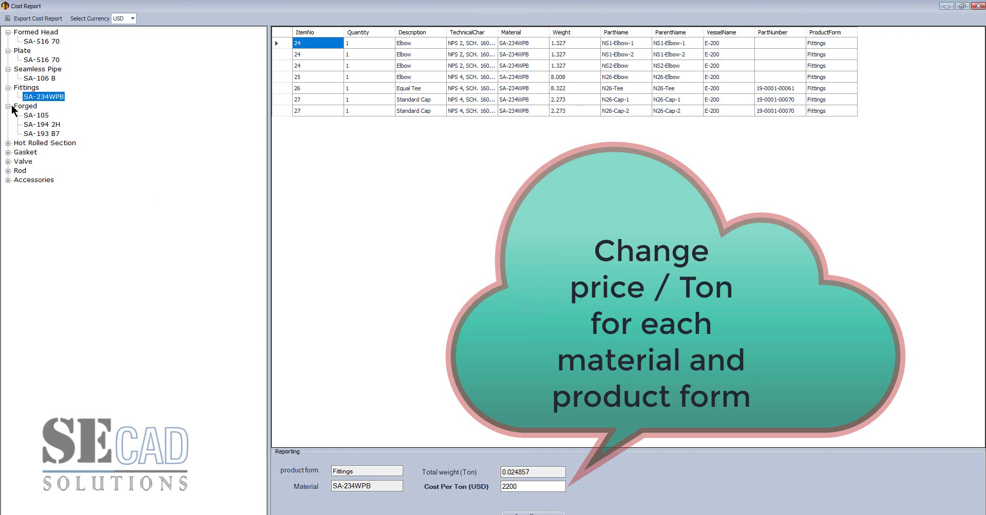
click(39, 116)
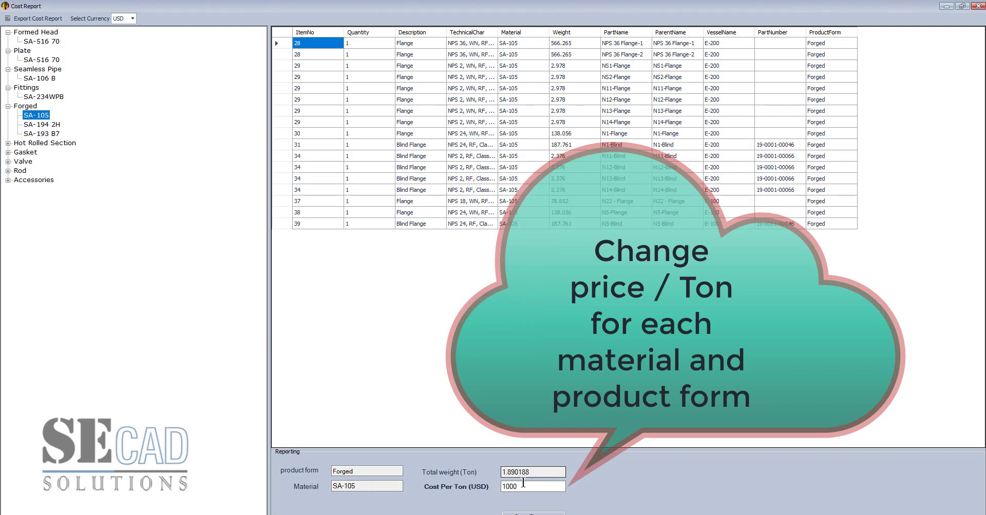
double_click(498, 487)
text(35)
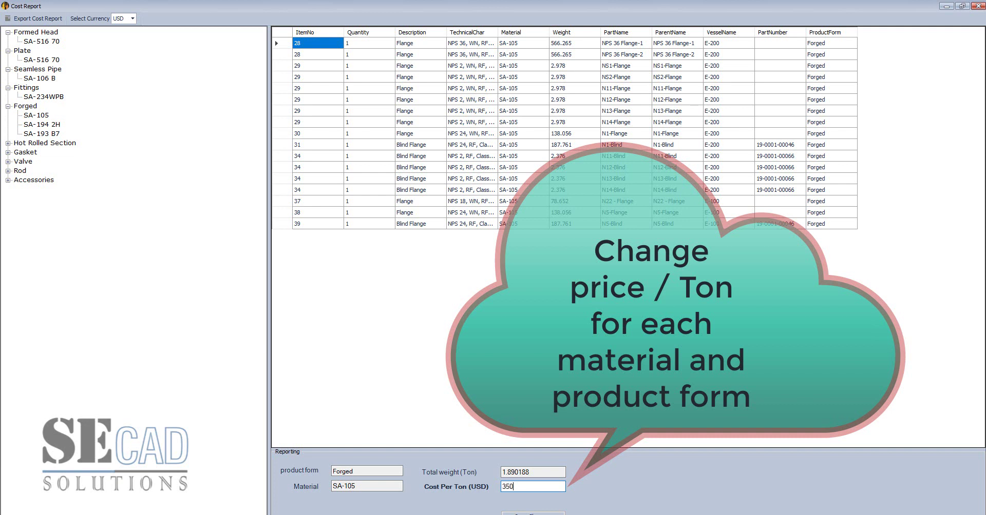
text(0)
click(549, 513)
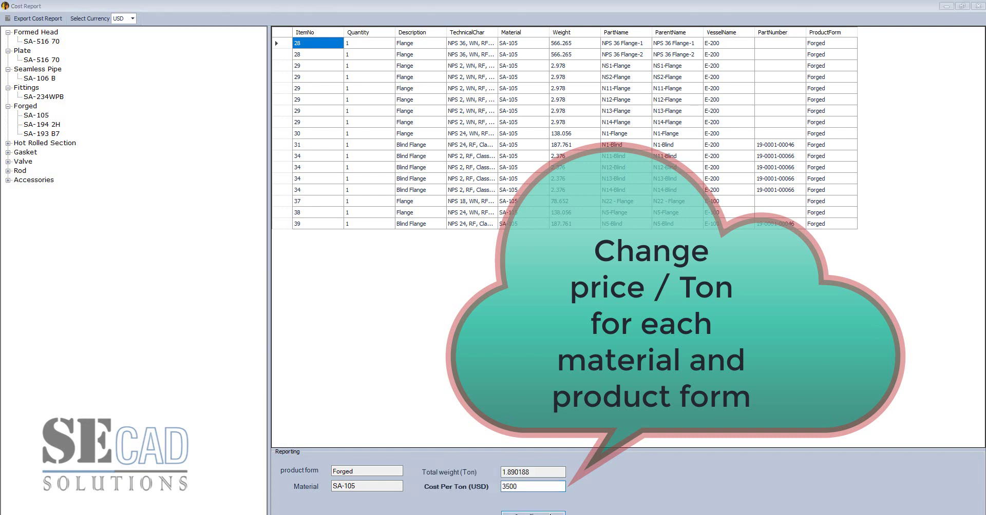
click(508, 307)
- Set forged SA-194 2H and SA-193 B7 to 5000 USD per ton each
click(43, 125)
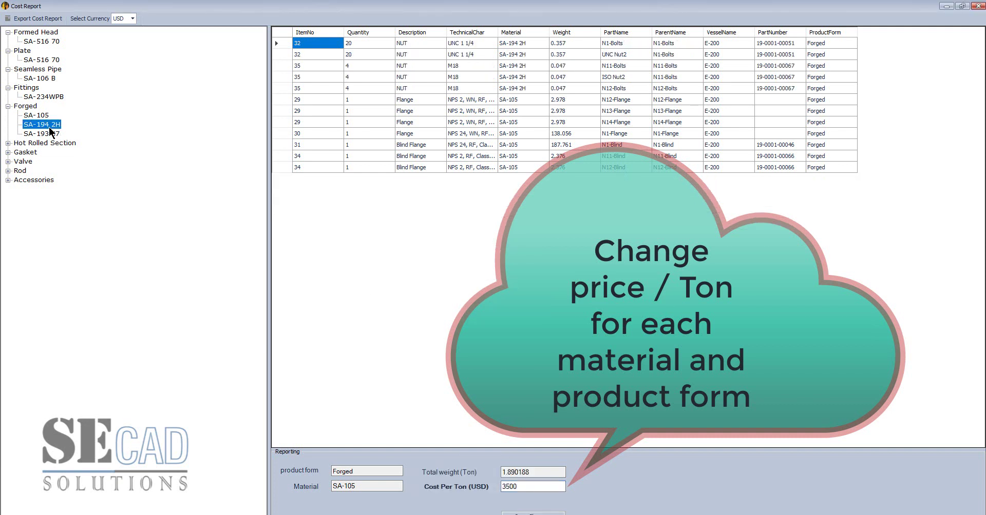
double_click(494, 488)
text(5)
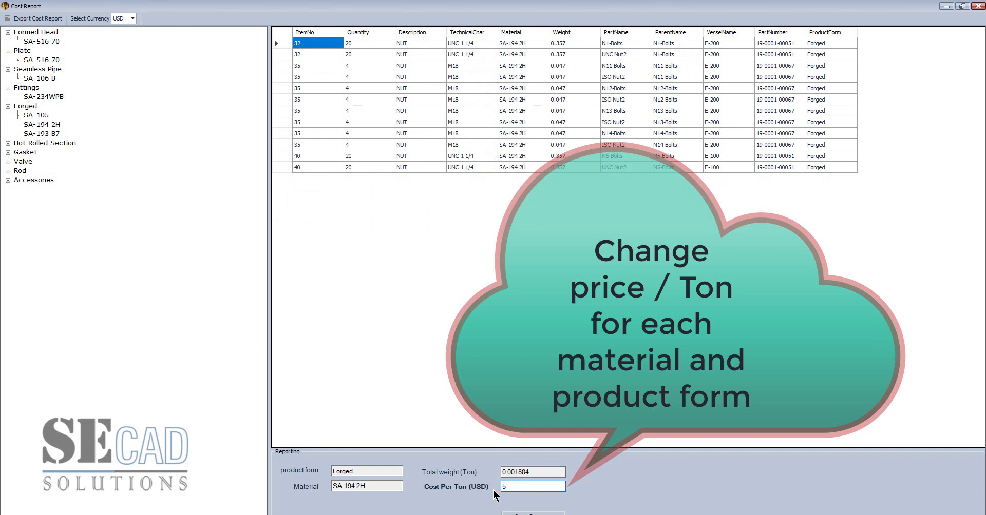
text(000)
click(533, 514)
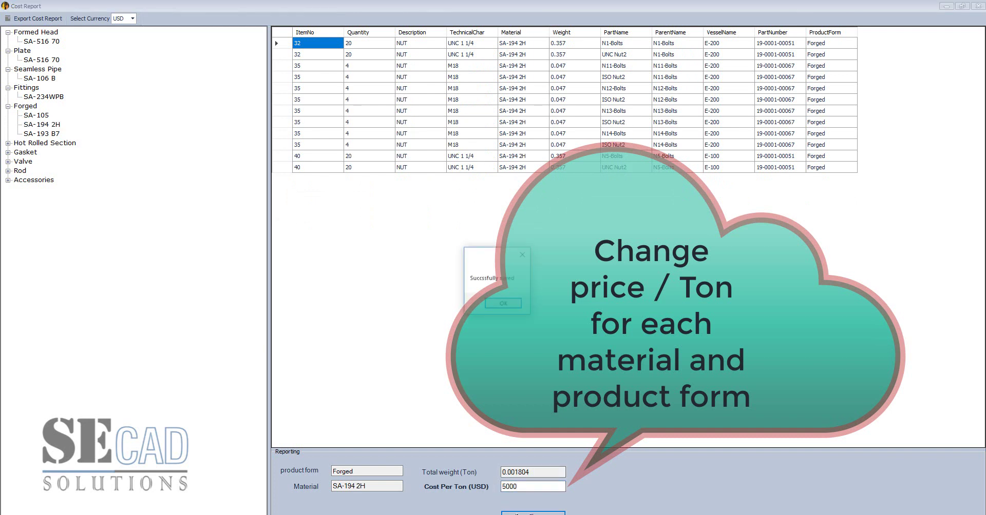
click(506, 307)
click(42, 134)
double_click(513, 487)
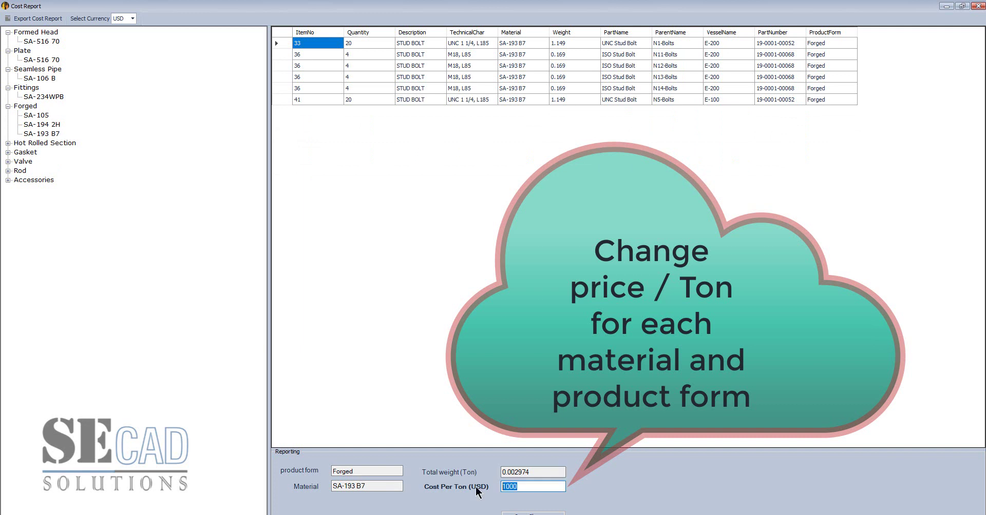
text(5)
click(533, 514)
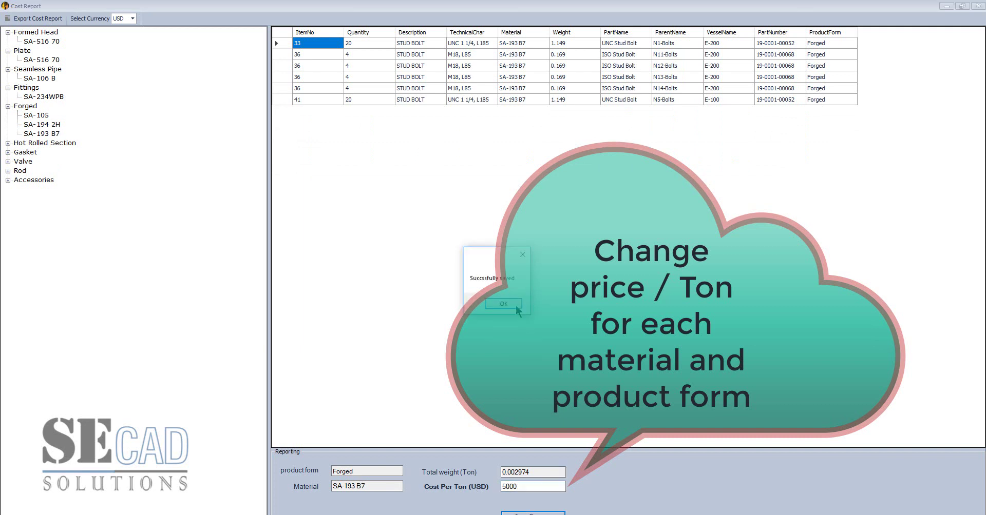
click(506, 307)
- Pick the N12-Bolts row and select the SA-36 hot rolled section cost per ton for 1450
click(286, 88)
drag(286, 102, 282, 65)
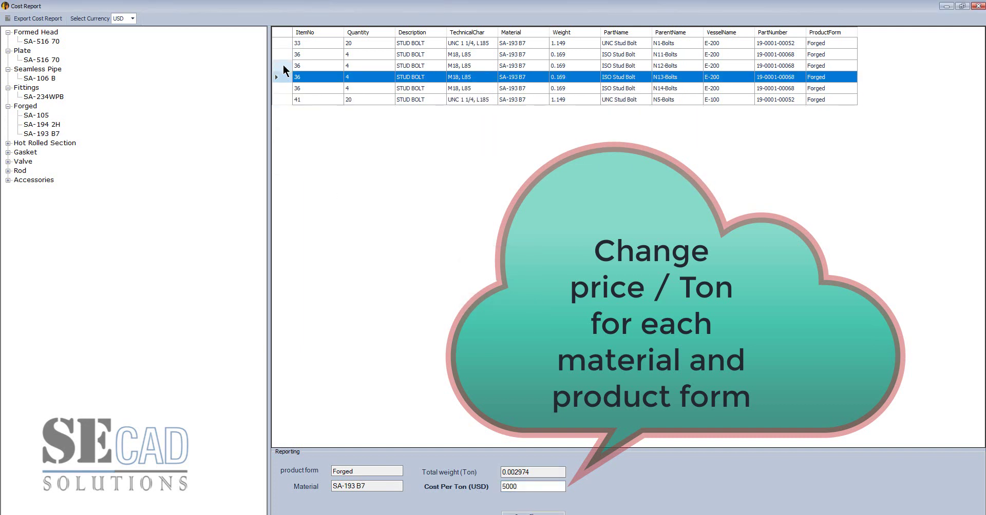
click(7, 144)
click(32, 151)
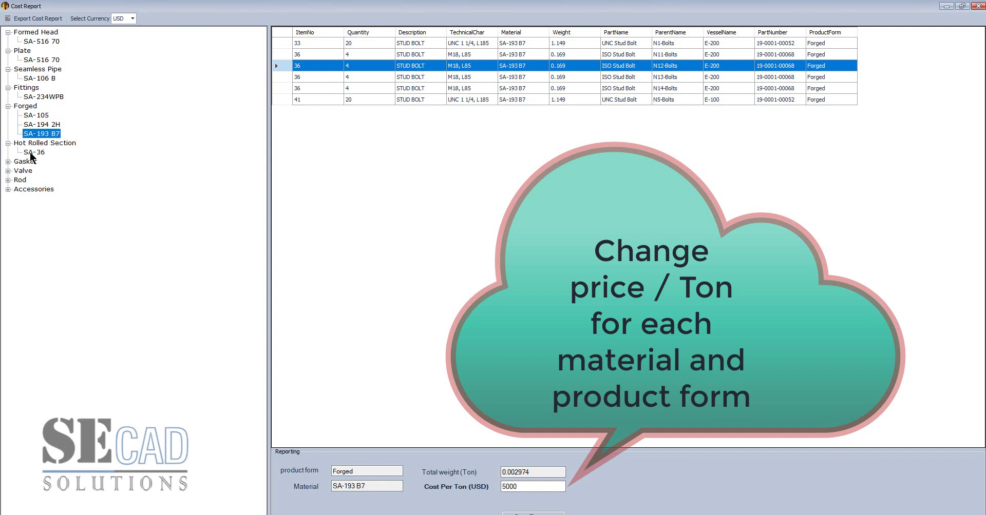
double_click(526, 488)
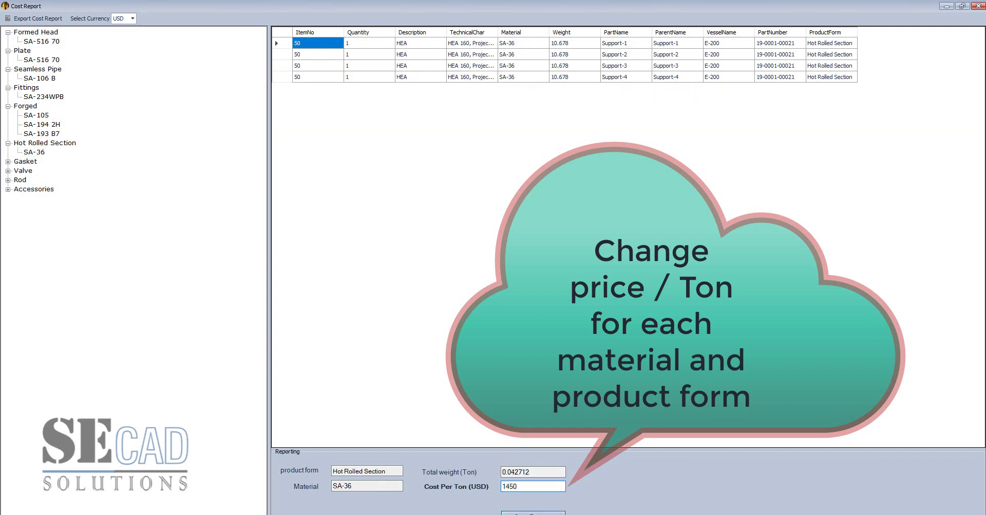
- Save SA-36 at 1450, then set SS 316 gaskets to 12000 USD per ton
click(537, 513)
click(513, 306)
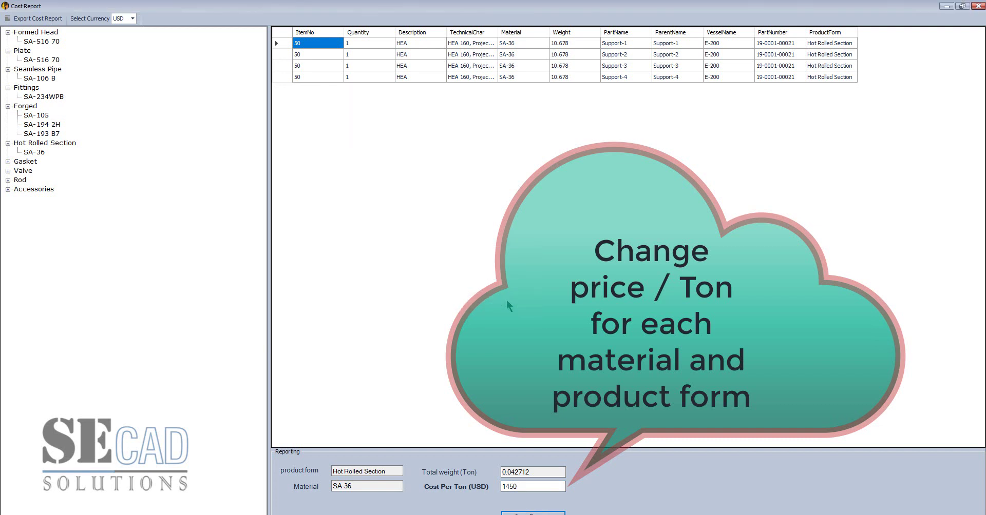
double_click(17, 162)
click(31, 170)
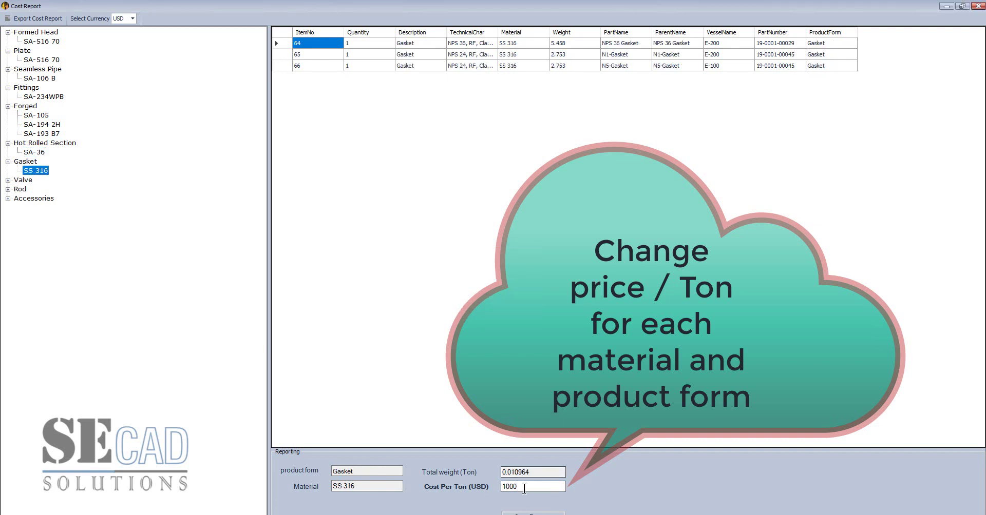
drag(524, 489, 496, 491)
text(12)
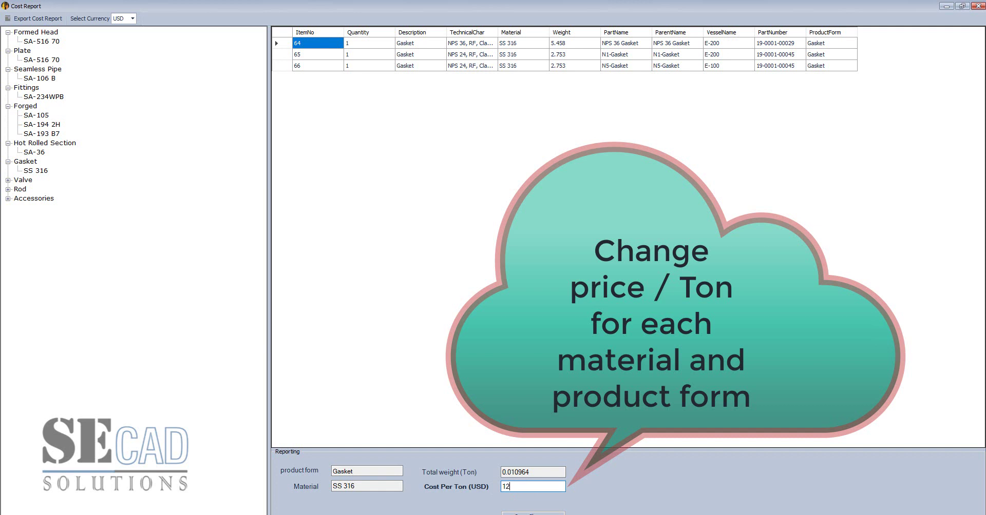
key(Return)
click(509, 305)
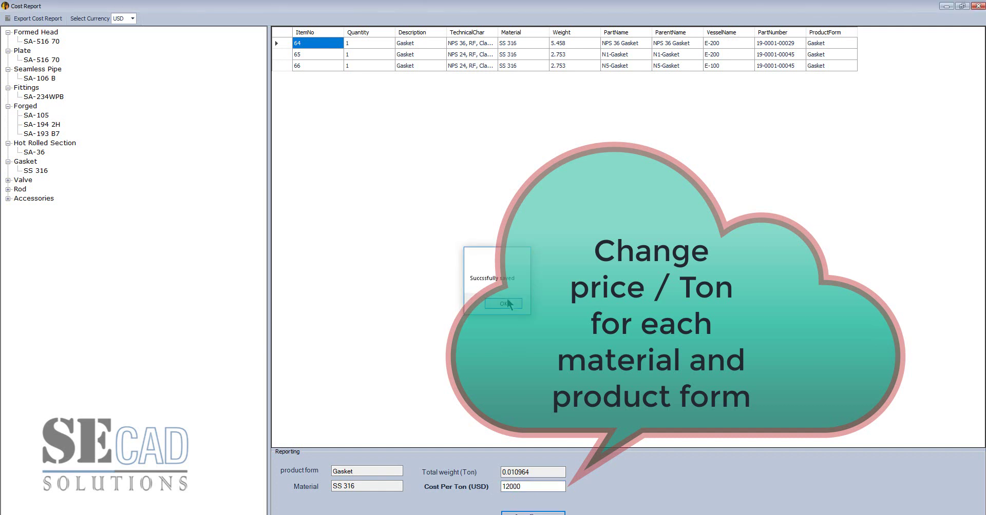
- Set valve Assembly items to 1400 USD per ton and save
click(8, 181)
click(39, 189)
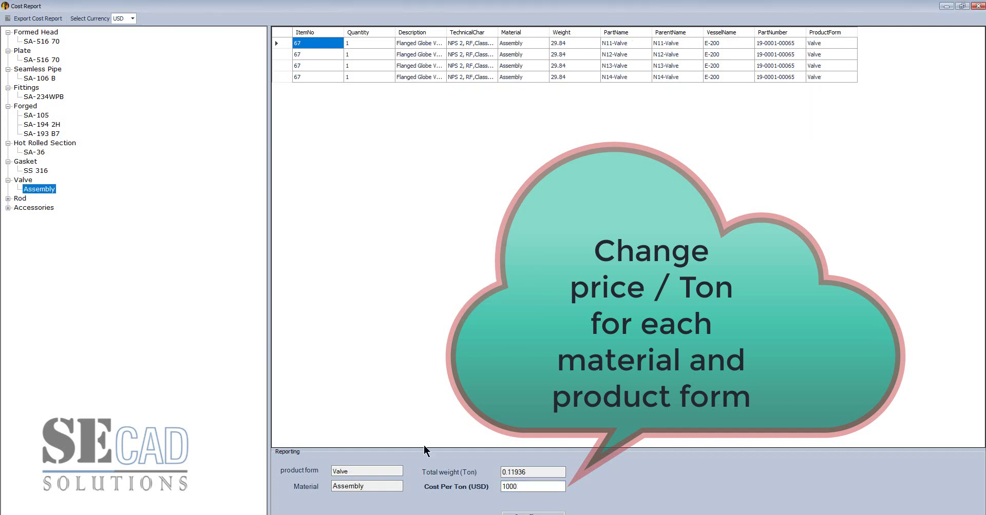
double_click(524, 490)
text(1)
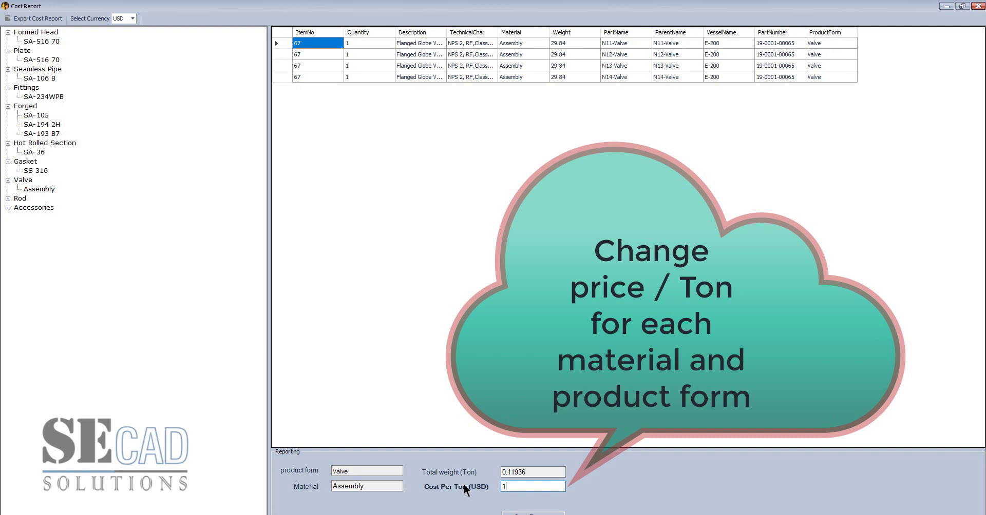
click(513, 513)
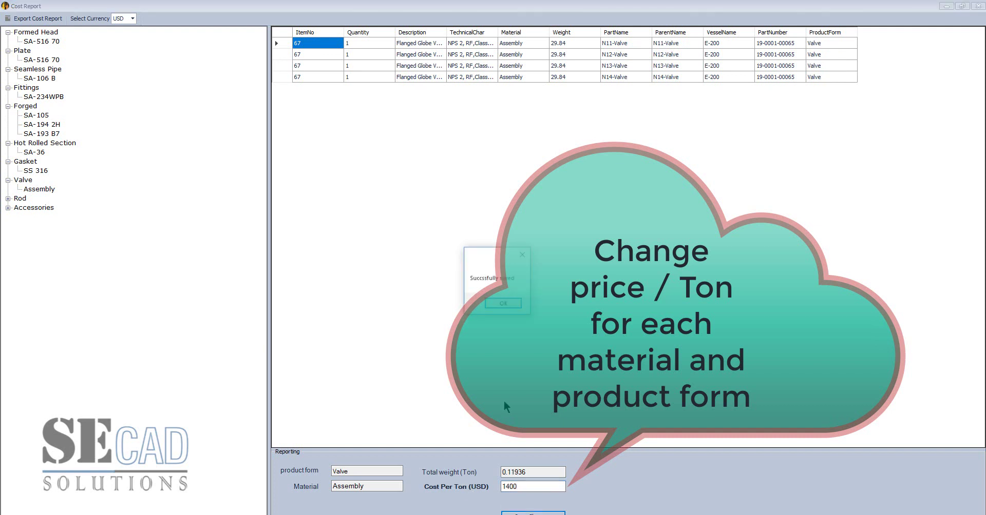
click(502, 308)
- Set SA-516 70 rod items to 800 USD per ton and save
click(8, 199)
click(37, 207)
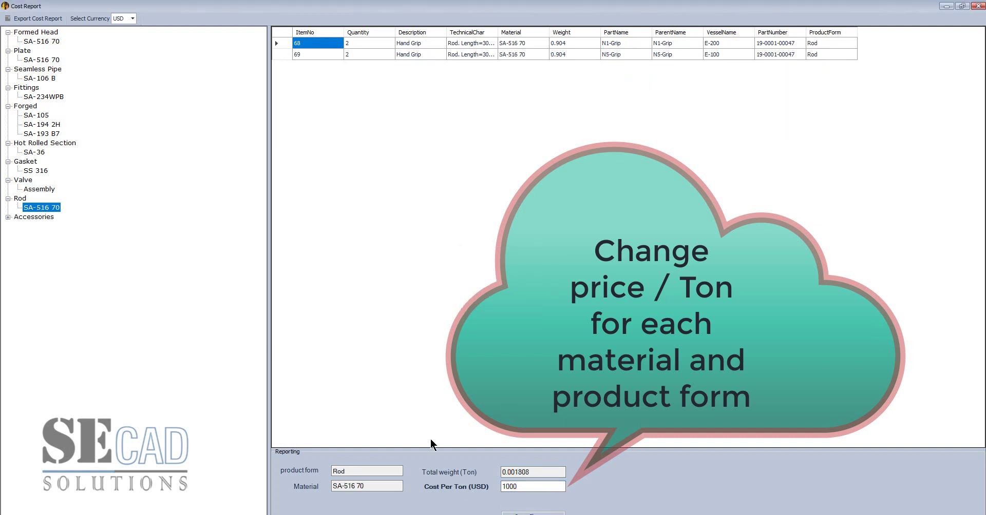
double_click(509, 487)
text(800)
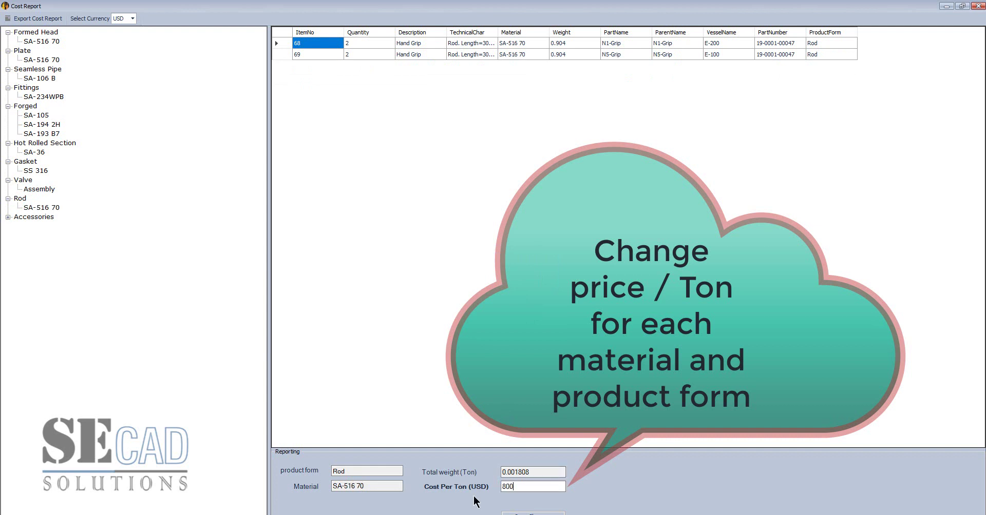
click(514, 514)
click(513, 308)
- Set accessories Assembly items to 8500 USD per ton and save
click(7, 217)
click(41, 218)
click(39, 227)
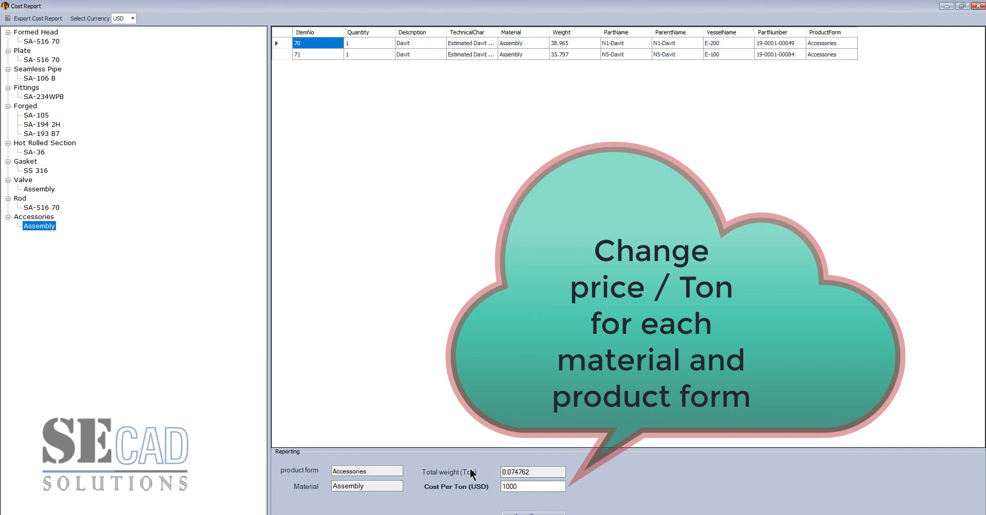
double_click(509, 487)
text(8500)
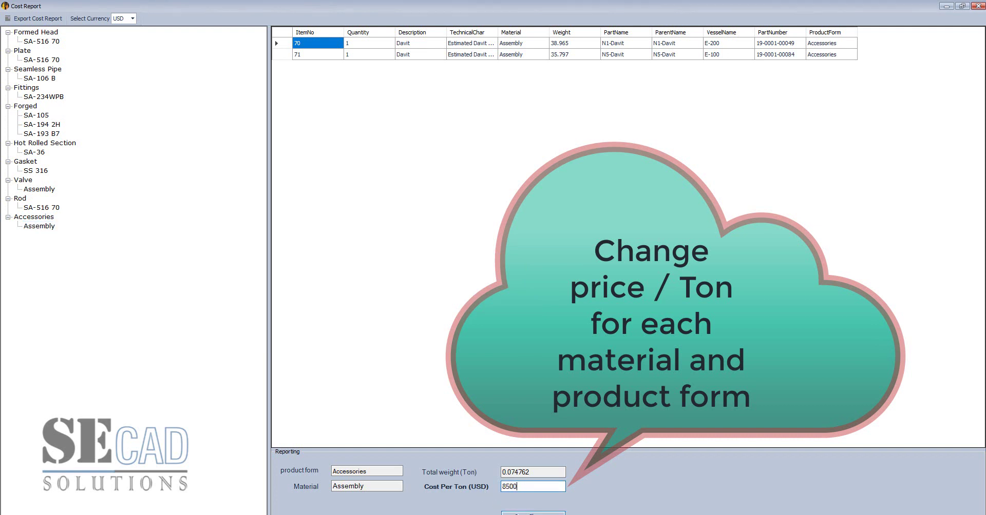
click(513, 514)
click(482, 306)
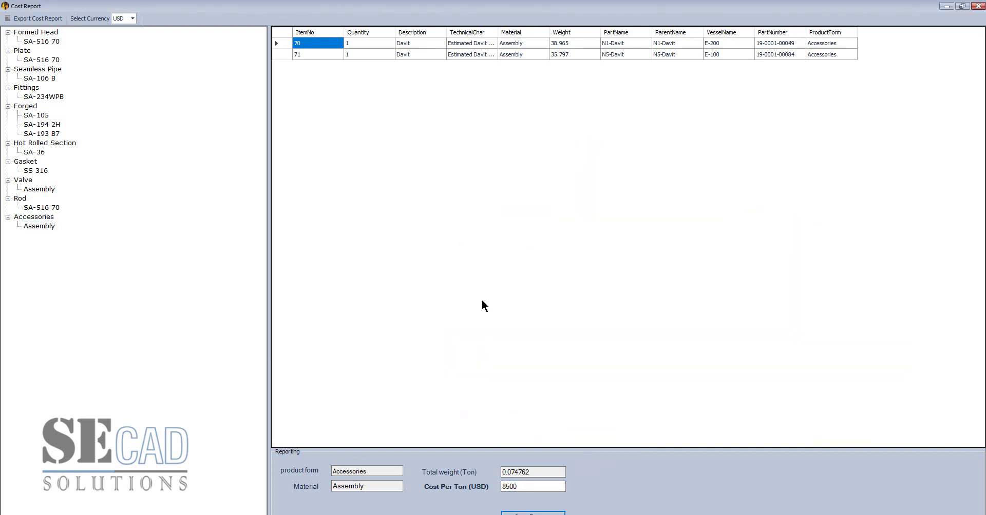
- Save the report as Cost report.html in Desktop > Sample Vessel, then close the Cost Report
click(57, 18)
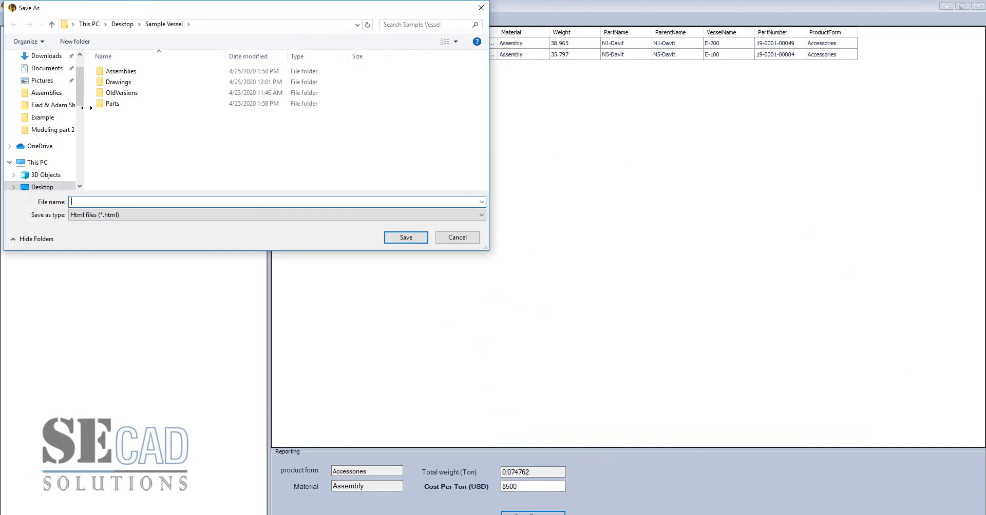
drag(78, 88, 78, 122)
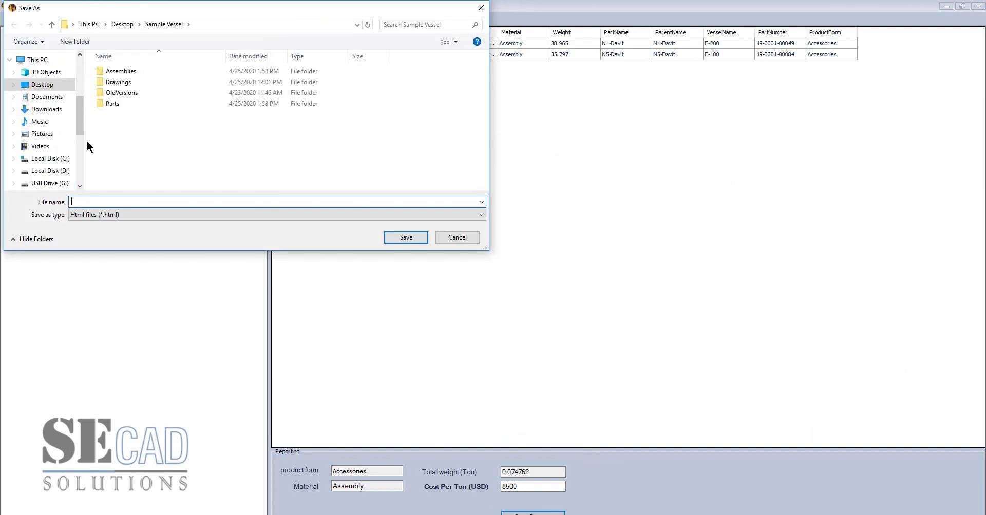
click(42, 84)
drag(484, 92, 489, 159)
double_click(394, 134)
key(Return)
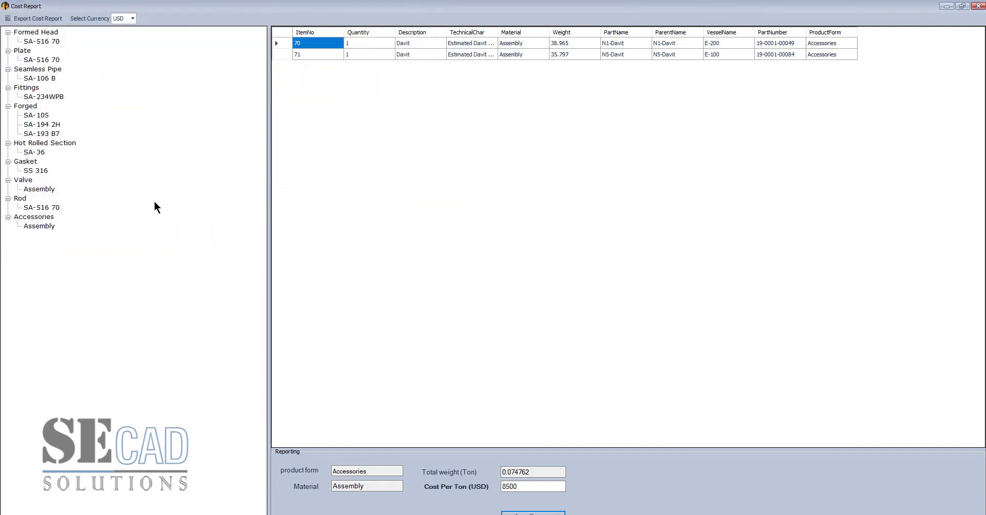
click(977, 6)
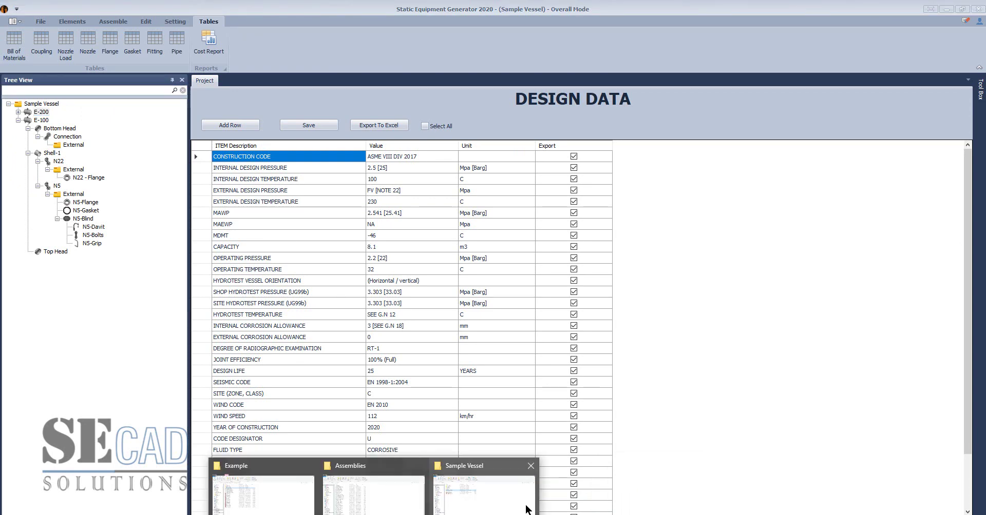
click(528, 501)
- Open Cost report.html in Edge and check the 37421.3046 USD total cost and 25.791192 weight
double_click(153, 165)
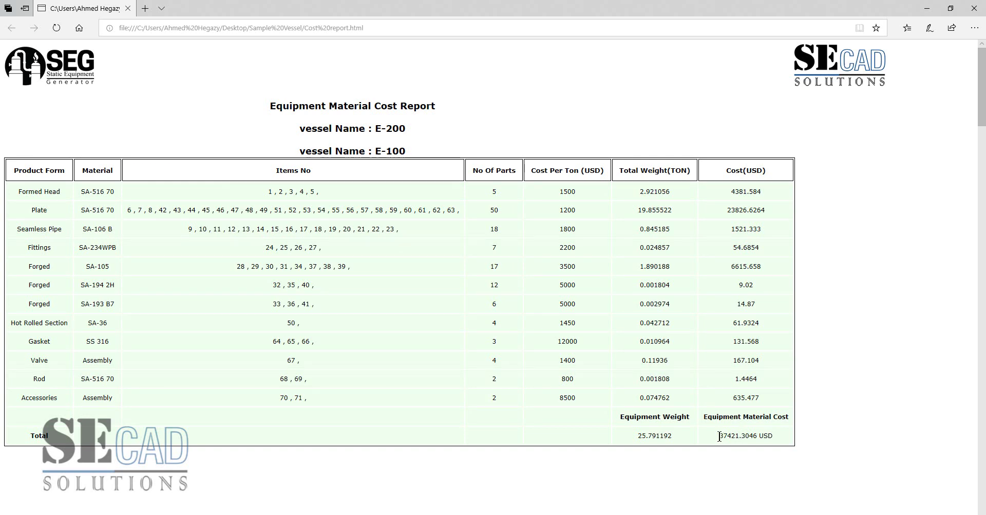
drag(721, 437, 751, 437)
click(726, 440)
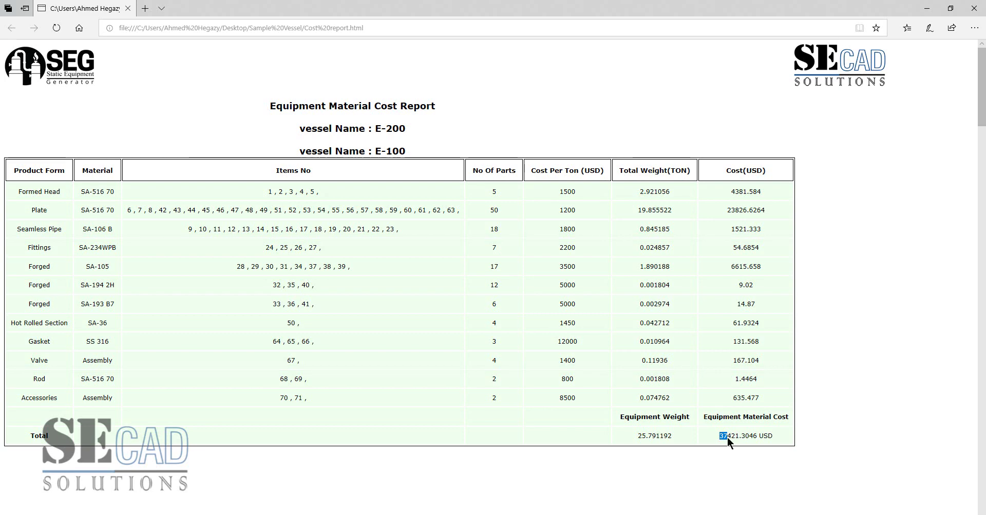
double_click(657, 436)
click(724, 223)
- Scroll through the cost tables, highlighting Formed Head items 1 to 5 and the first Bill Of Material row
scroll(723, 217, down, 2)
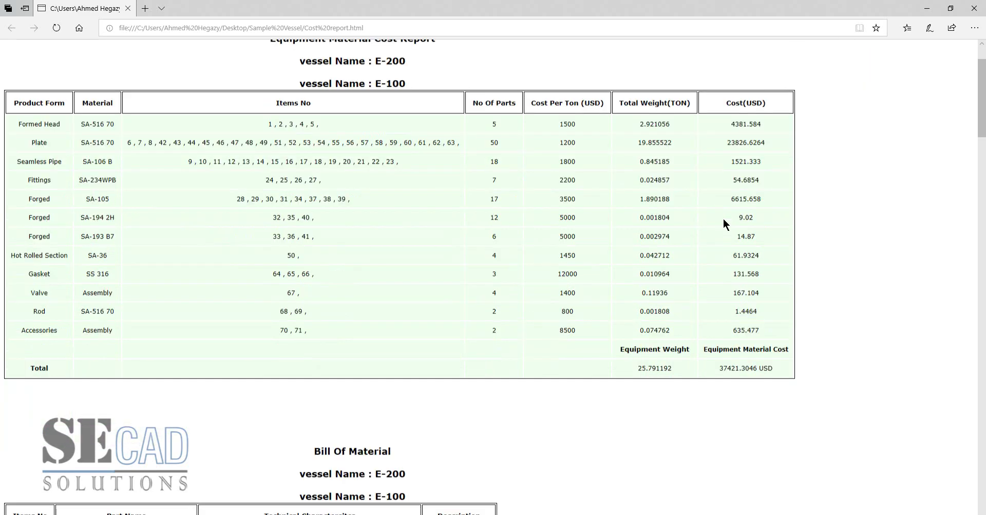
scroll(723, 218, down, 6)
scroll(378, 228, down, 3)
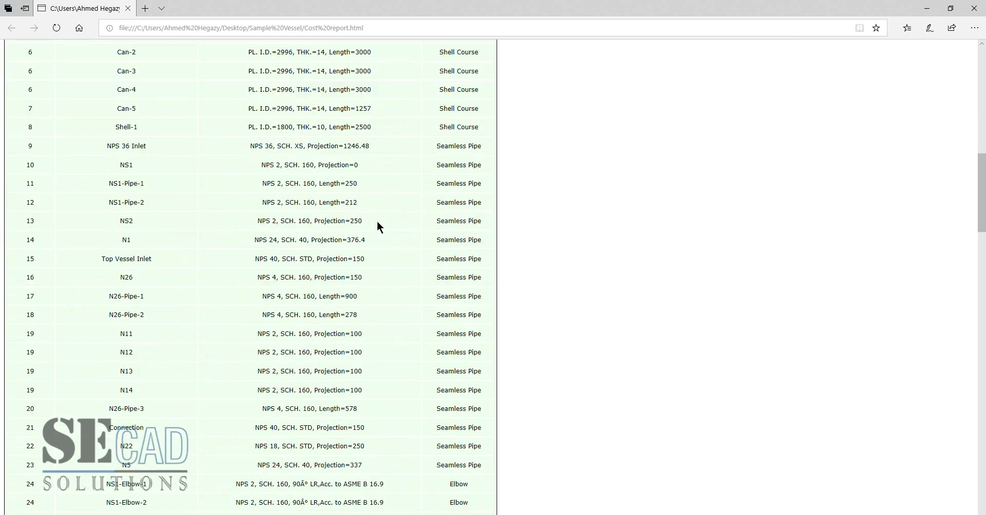
scroll(378, 228, down, 5)
scroll(378, 228, down, 6)
scroll(381, 228, down, 3)
mouse_move(982, 345)
mouse_down()
mouse_move(983, 464)
mouse_move(964, 76)
mouse_up()
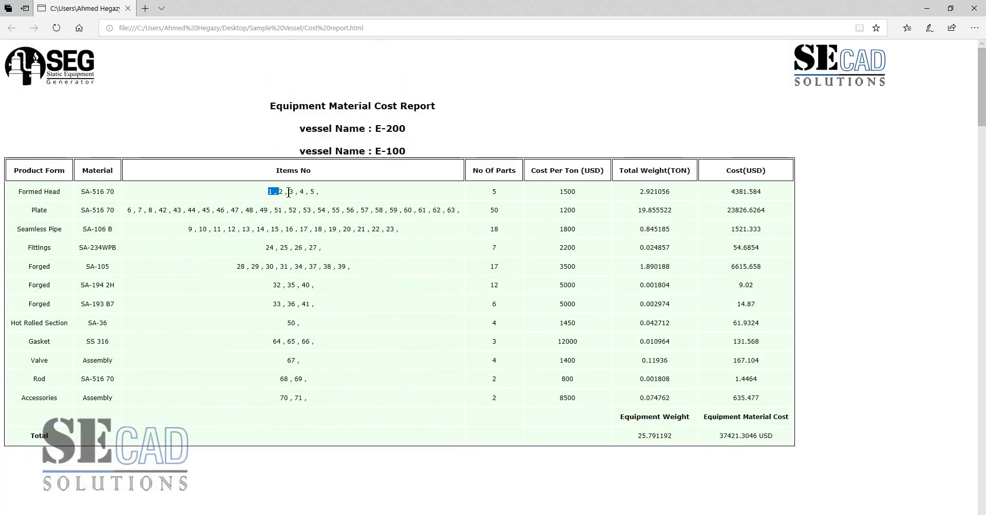
drag(268, 192, 340, 192)
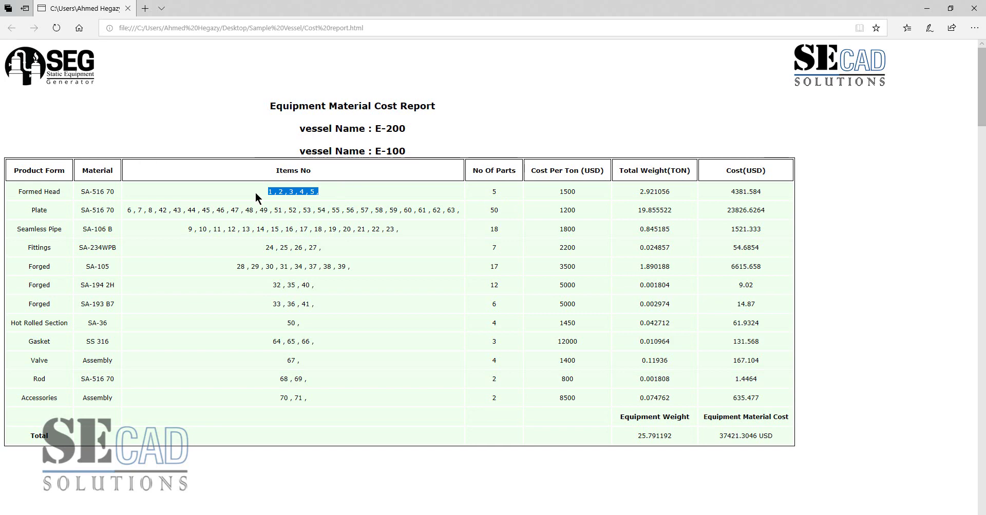
scroll(341, 262, down, 3)
scroll(340, 264, down, 2)
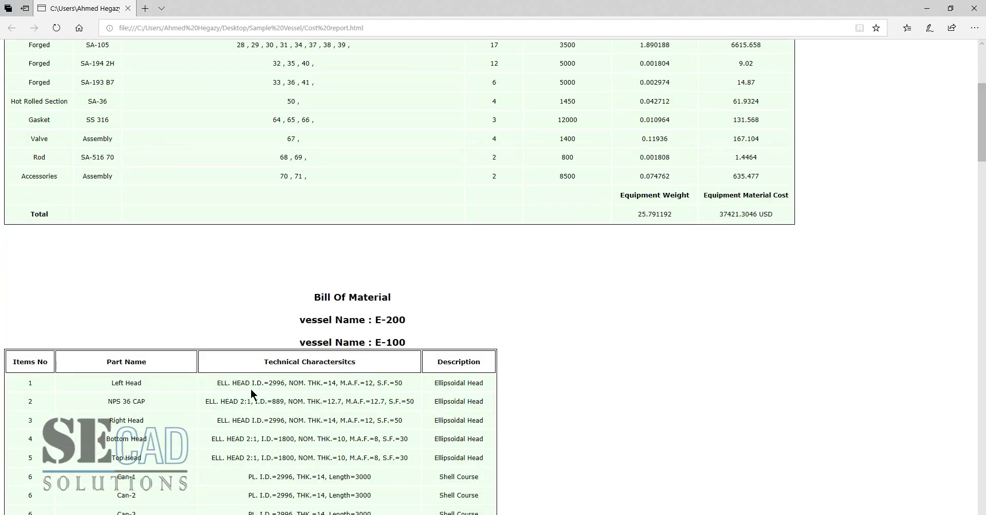
drag(45, 385, 308, 385)
- Highlight the E-200 and E-100 vessel name headings, then close the browser
scroll(318, 323, up, 3)
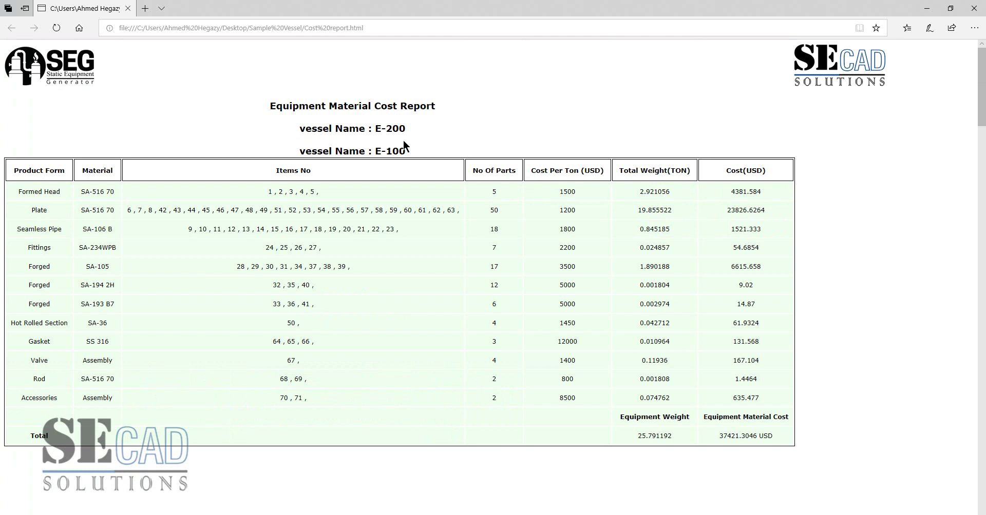
mouse_move(385, 129)
mouse_down()
mouse_move(300, 131)
mouse_move(458, 150)
mouse_up()
click(298, 149)
click(458, 149)
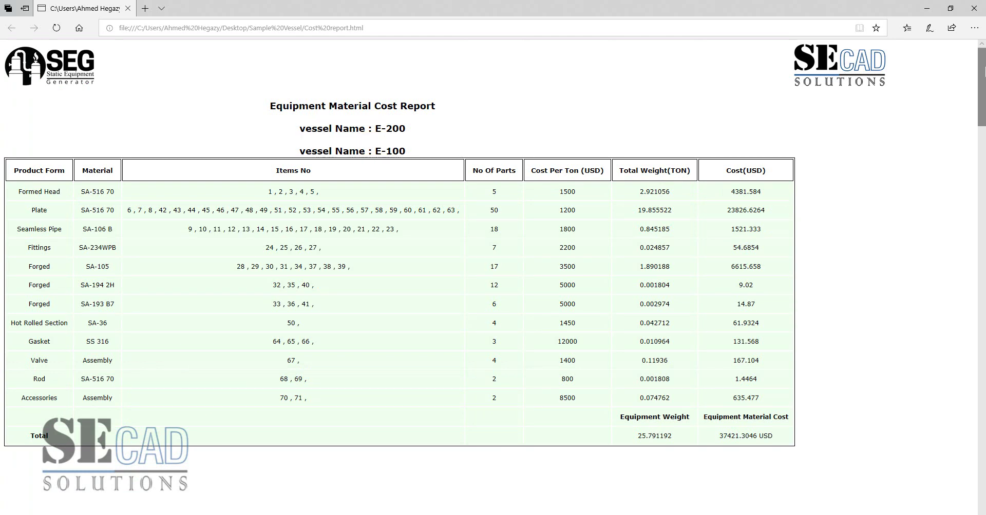
click(972, 9)
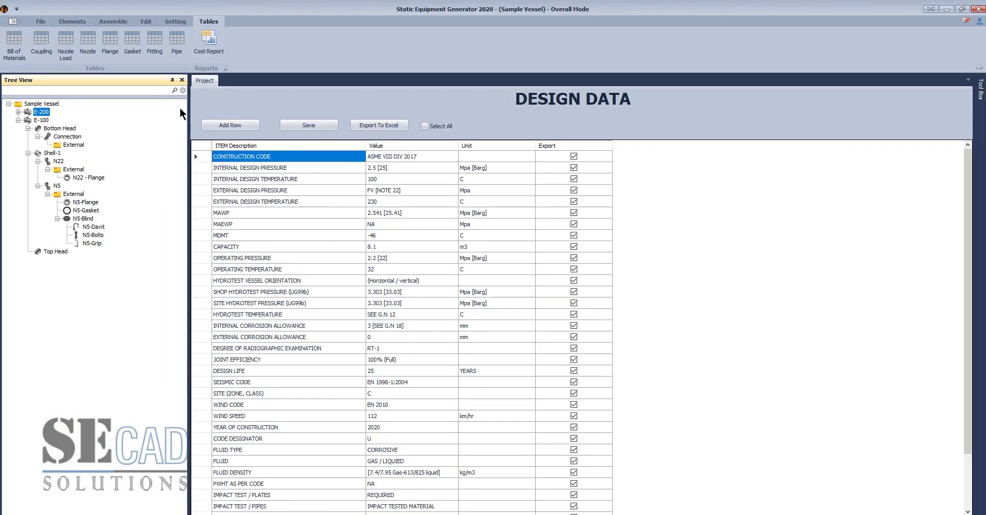
- Create sheet-metal flat patterns by scanning the vessel's parts in a maximized window
click(111, 22)
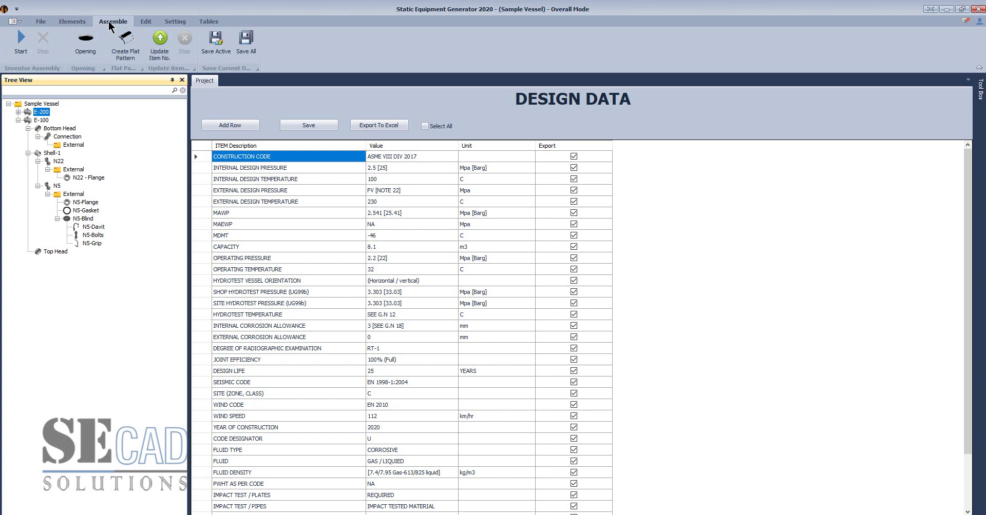
click(125, 49)
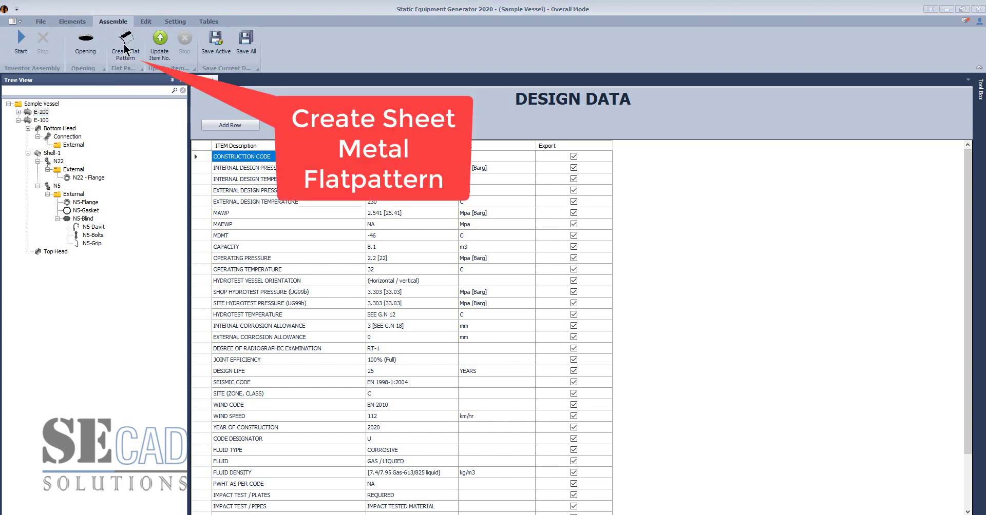
click(530, 309)
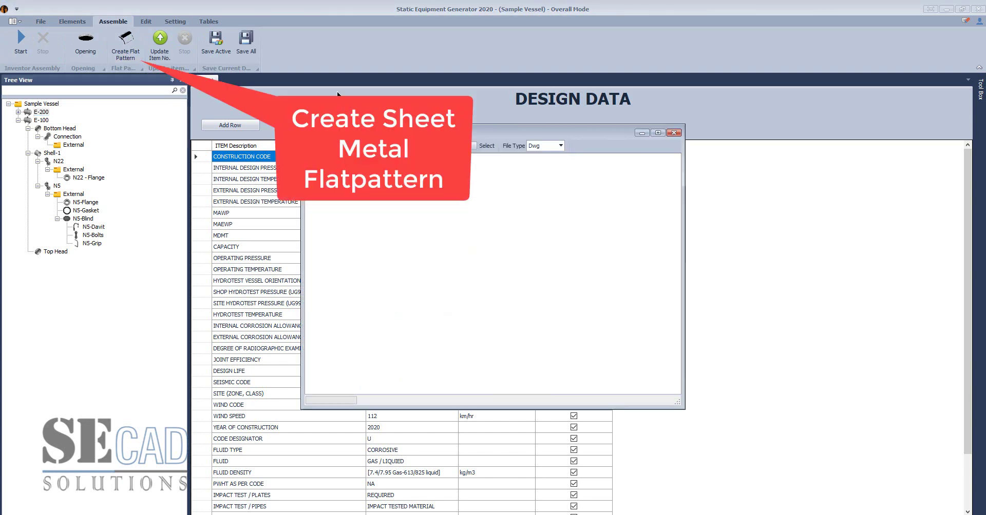
click(338, 146)
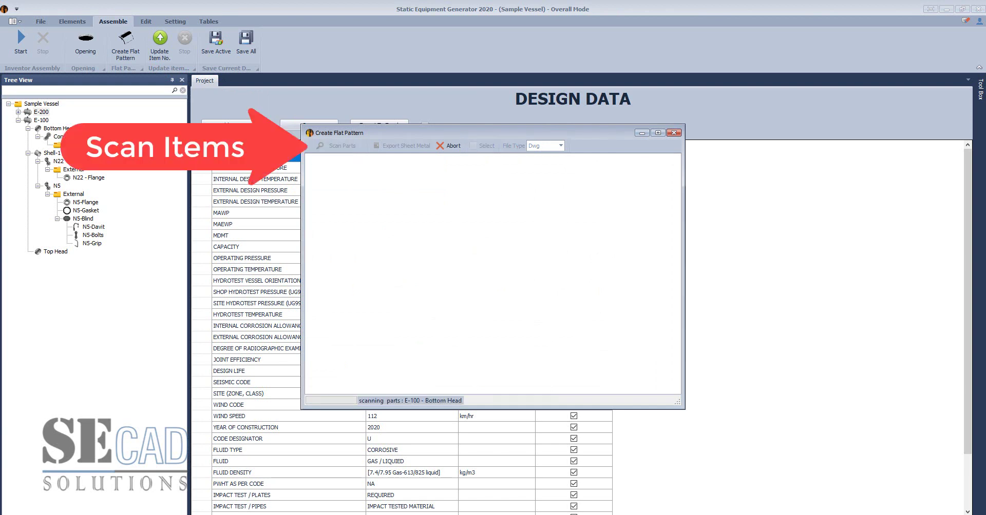
click(658, 133)
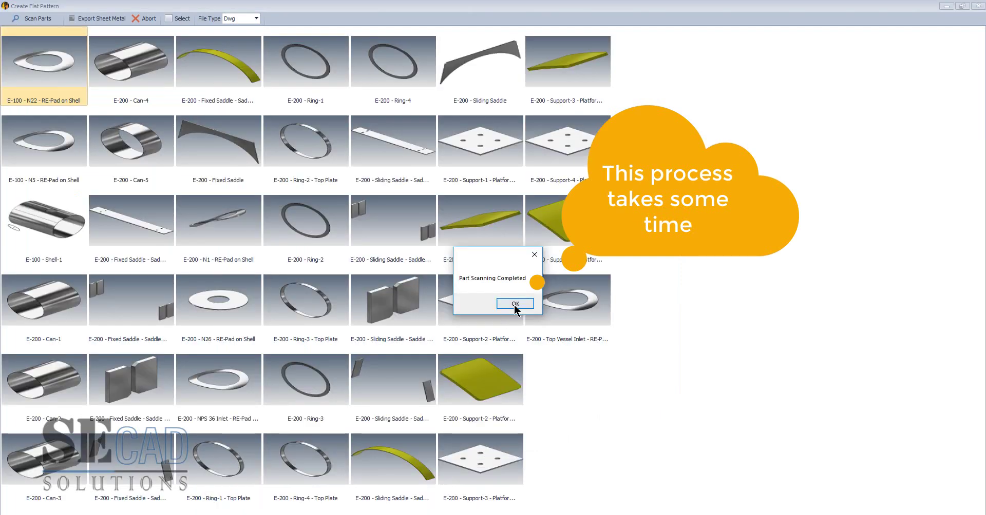
click(515, 304)
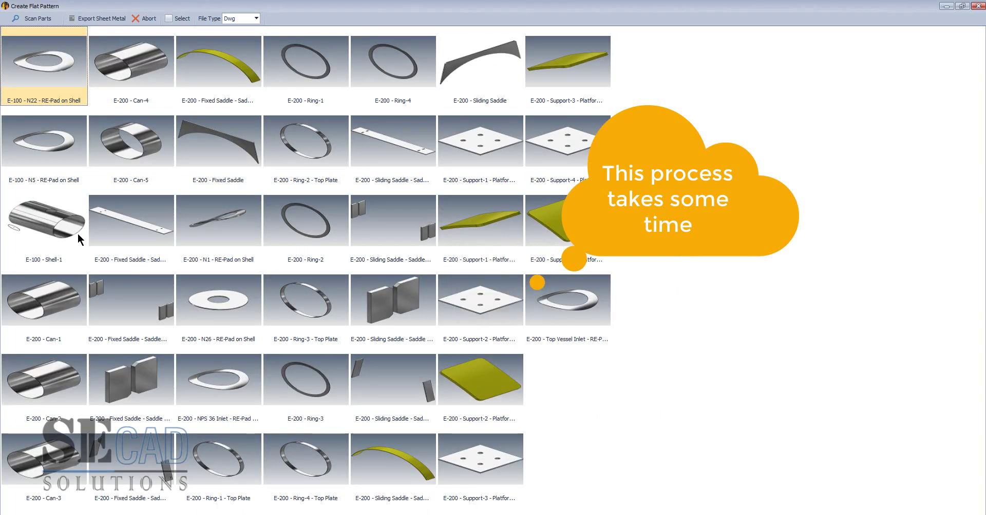
- Select E-100 Shell-1, both Sliding Saddle parts and the NPS 36 Inlet RE-pad for DWG export
click(66, 215)
click(494, 59)
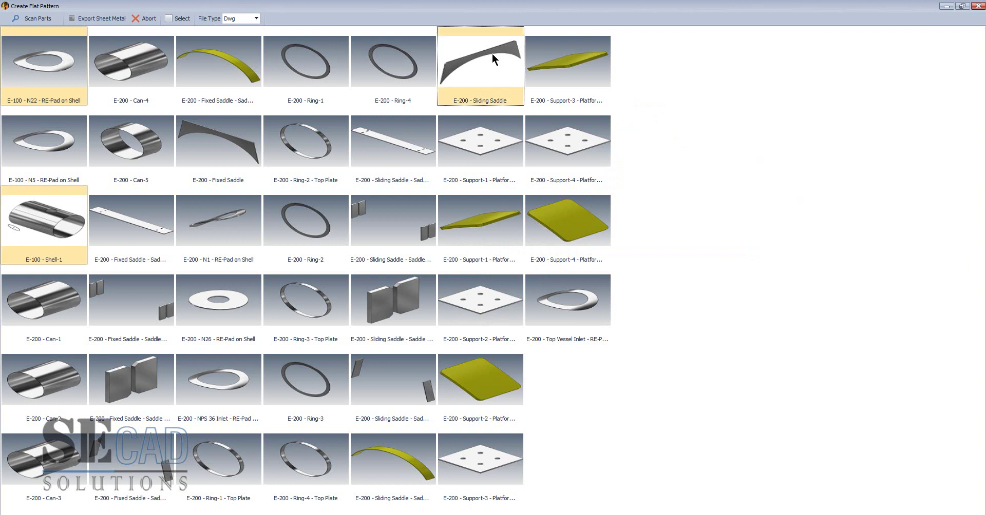
click(396, 146)
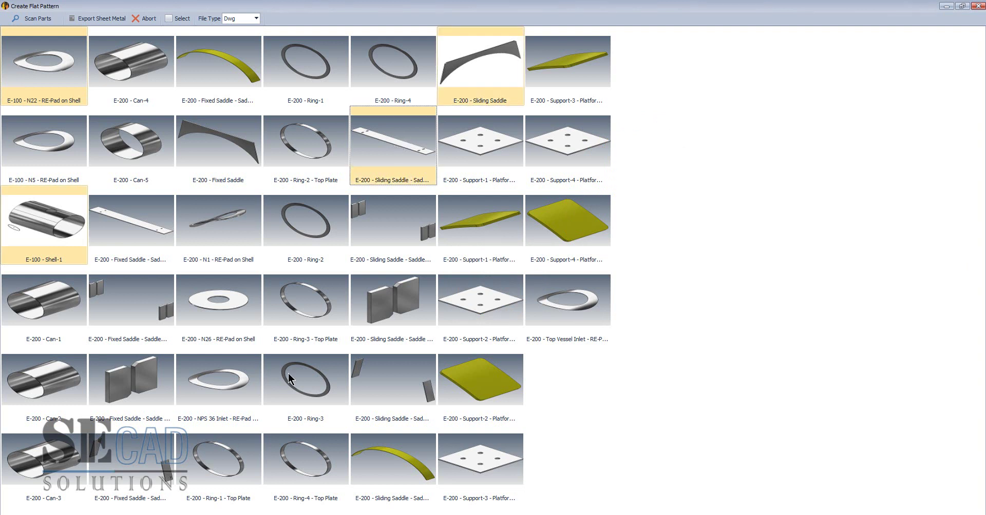
click(225, 391)
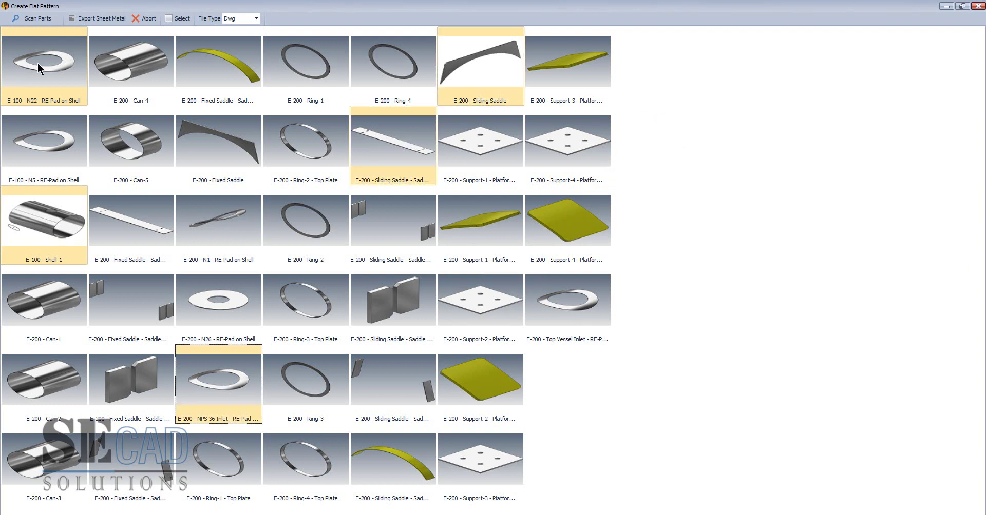
click(256, 18)
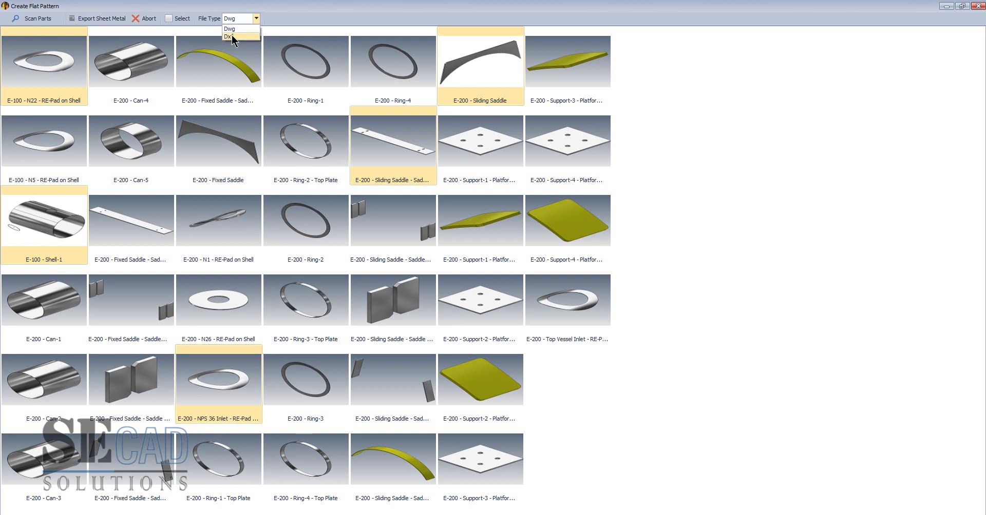
click(91, 19)
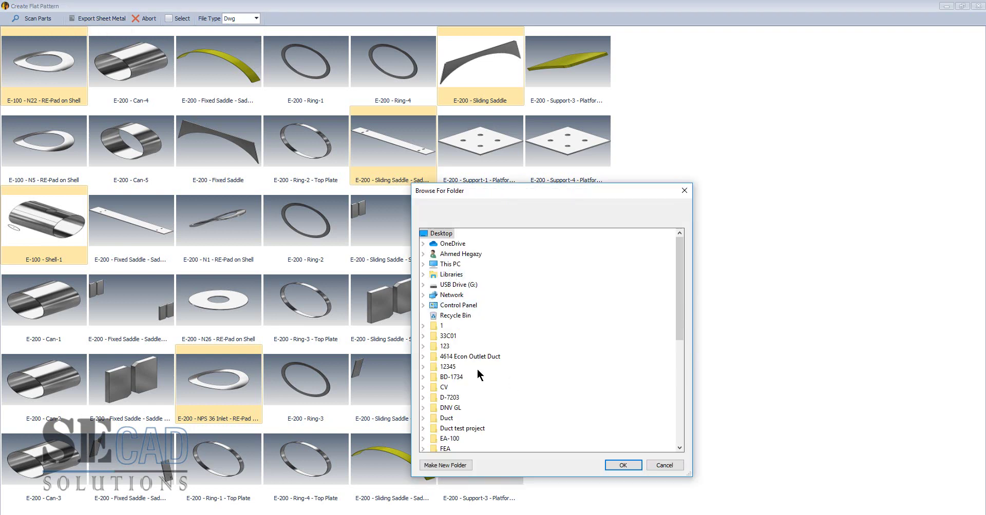
- Export the selected flat patterns as DWG into Sample Vessel's Drawings folder and acknowledge completion
scroll(467, 329, down, 5)
scroll(477, 411, down, 2)
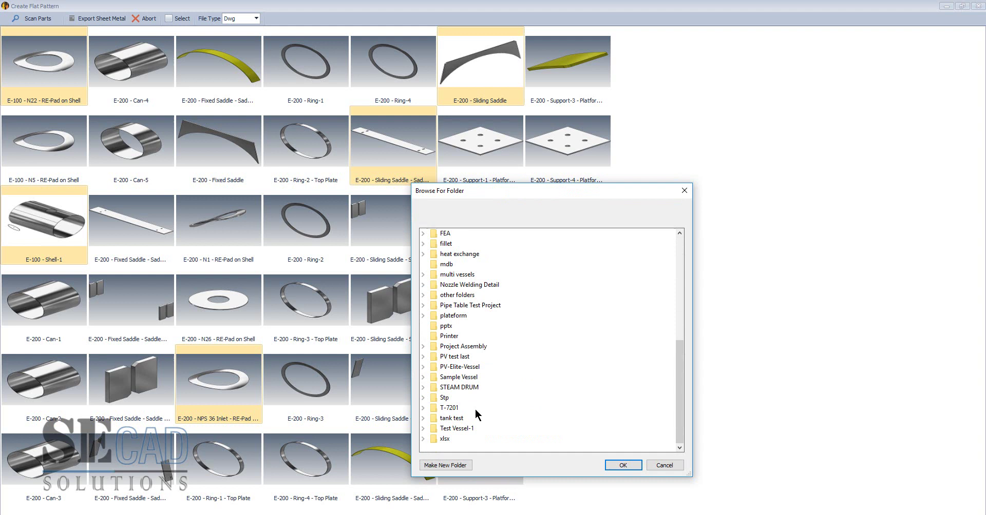
double_click(473, 378)
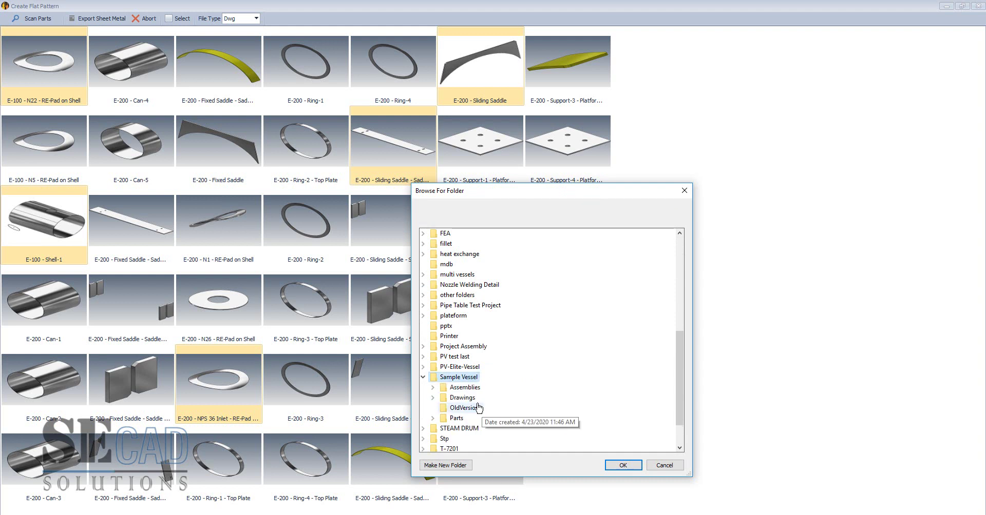
double_click(475, 399)
click(625, 465)
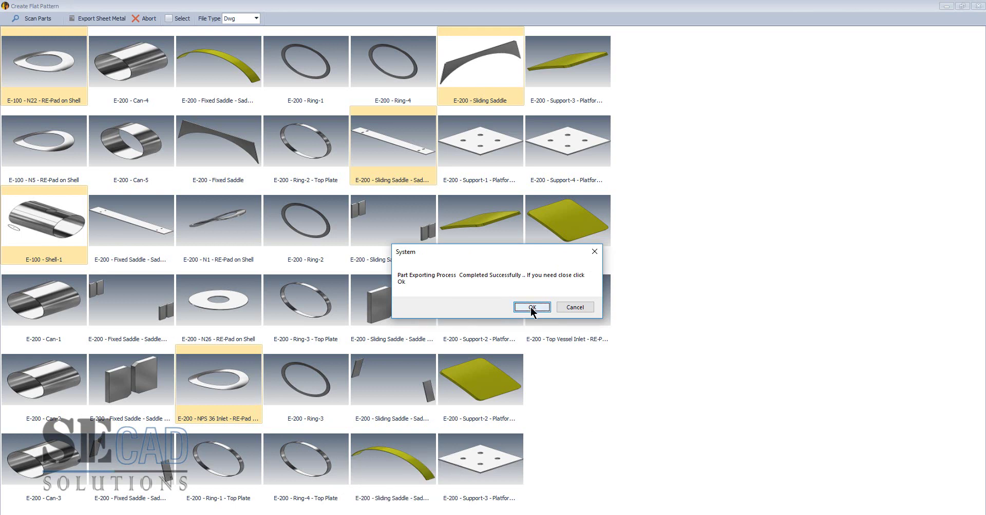
click(531, 307)
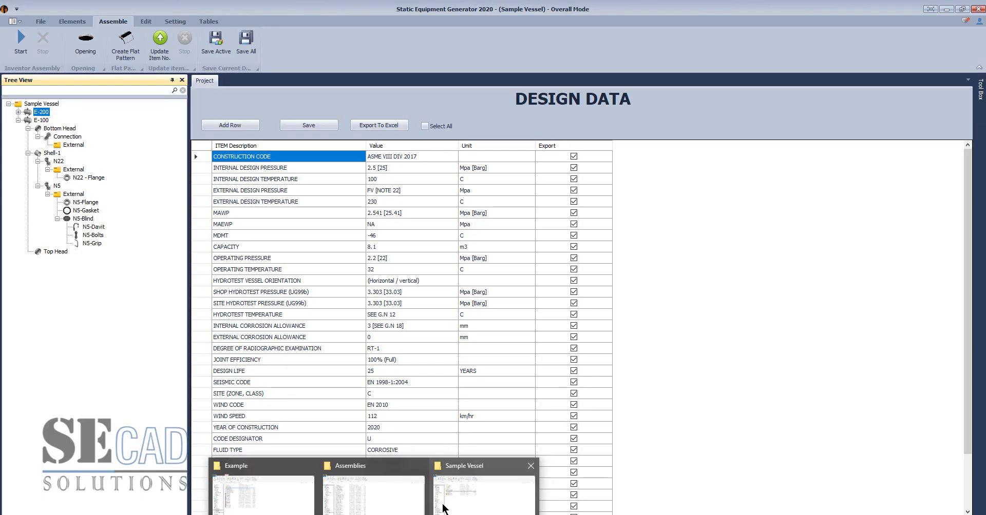
- Open Sample Vessel's Drawings folder and launch E-100 - Shell-1.Dwg in AutoCAD LT
click(488, 492)
double_click(149, 122)
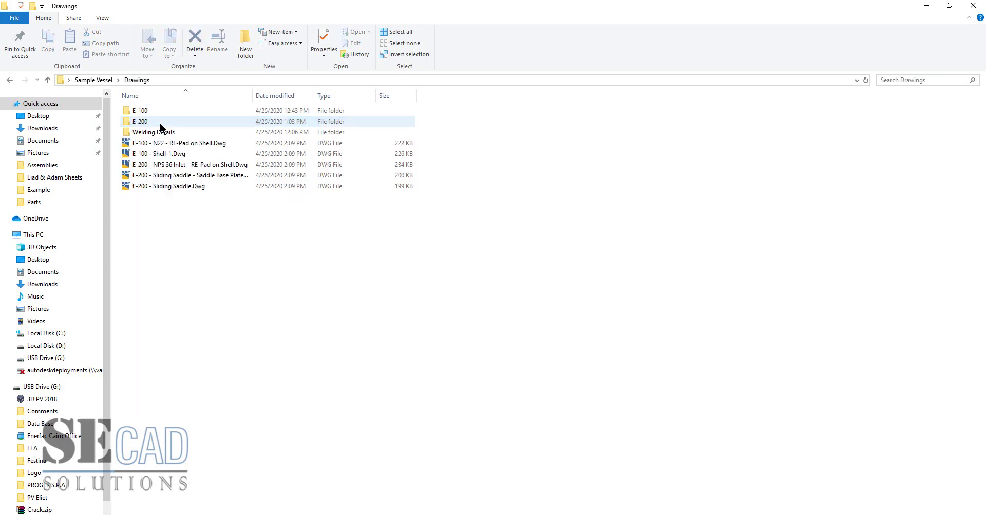
click(182, 155)
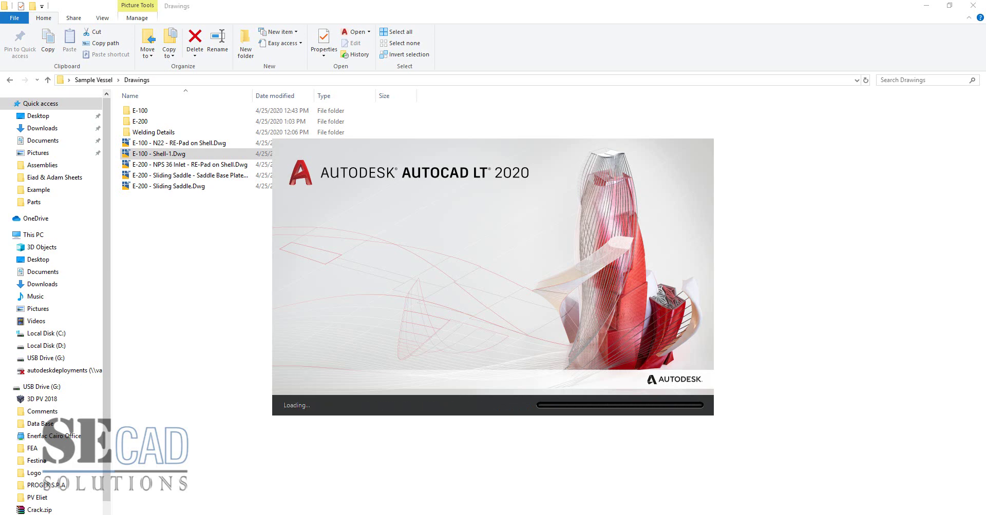
- Zoom the Shell-1 flat pattern, then close it without saving
scroll(473, 267, down, 2)
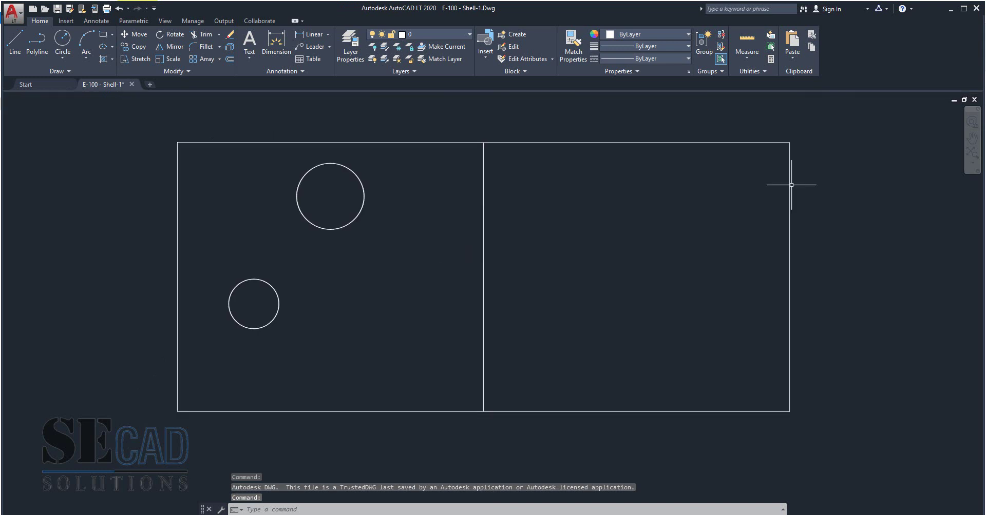
click(974, 101)
click(523, 297)
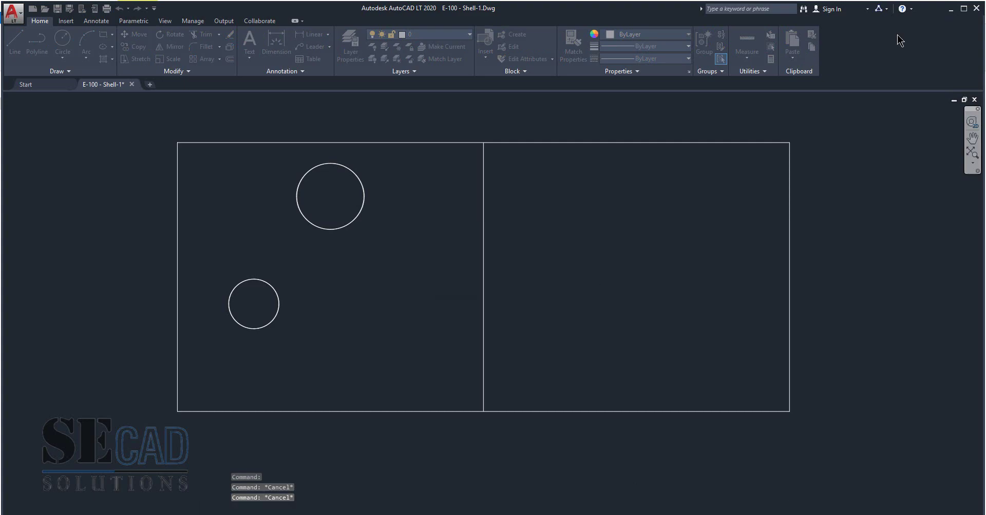
- Open Sliding Saddle.Dwg, zoom to extents, and close it without saving
click(175, 189)
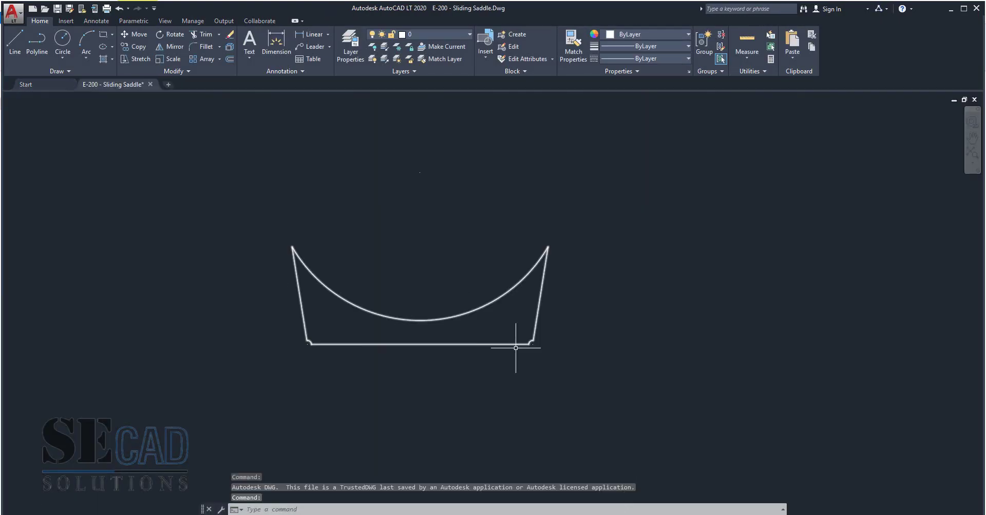
scroll(515, 348, up, 5)
scroll(550, 334, down, 2)
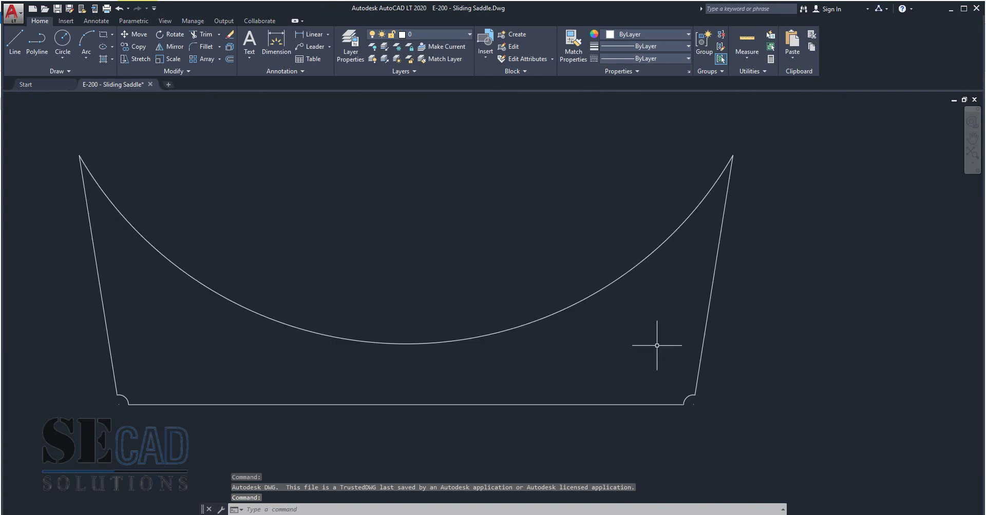
middle_click(591, 287)
key(Escape)
key(Escape)
click(974, 99)
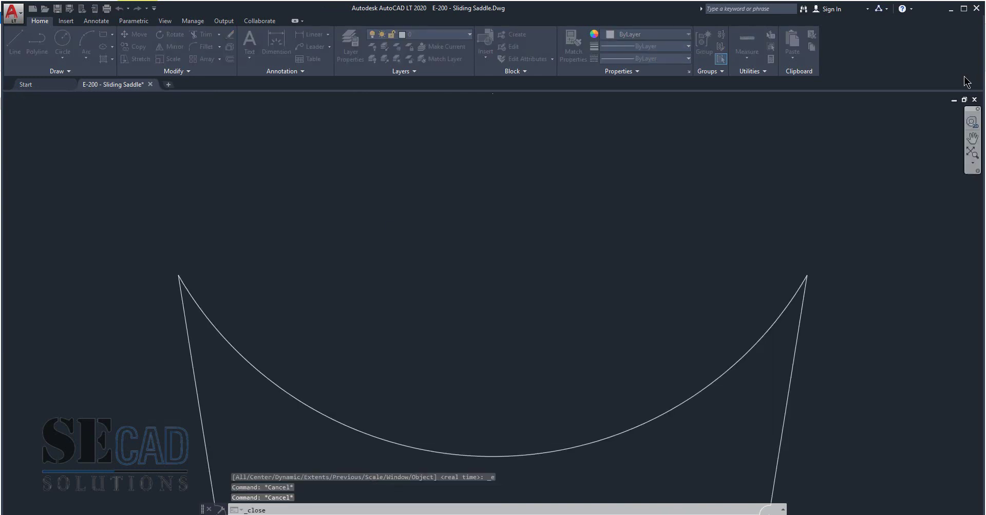
click(522, 291)
- Open the E-100 - N22 - RE-Pad on Shell drawing and close it without saving
click(950, 9)
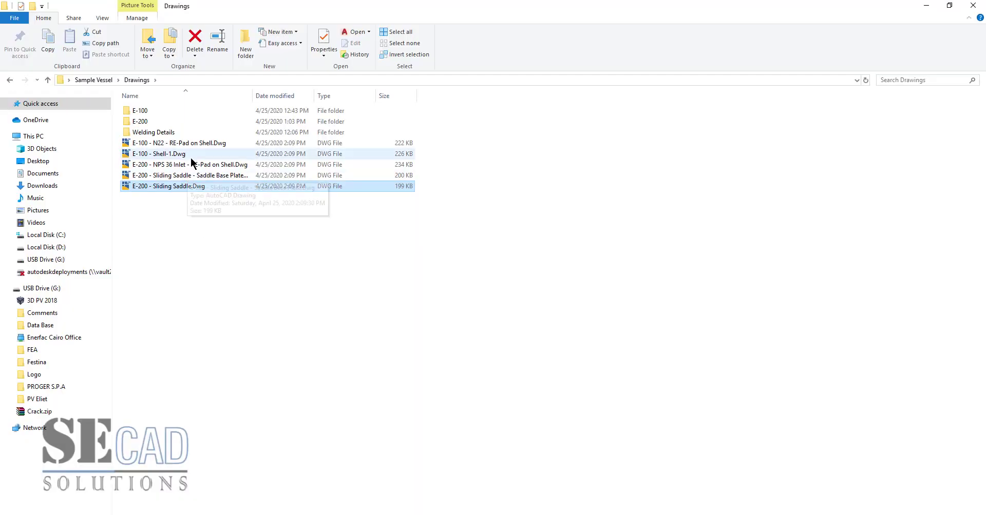
double_click(200, 143)
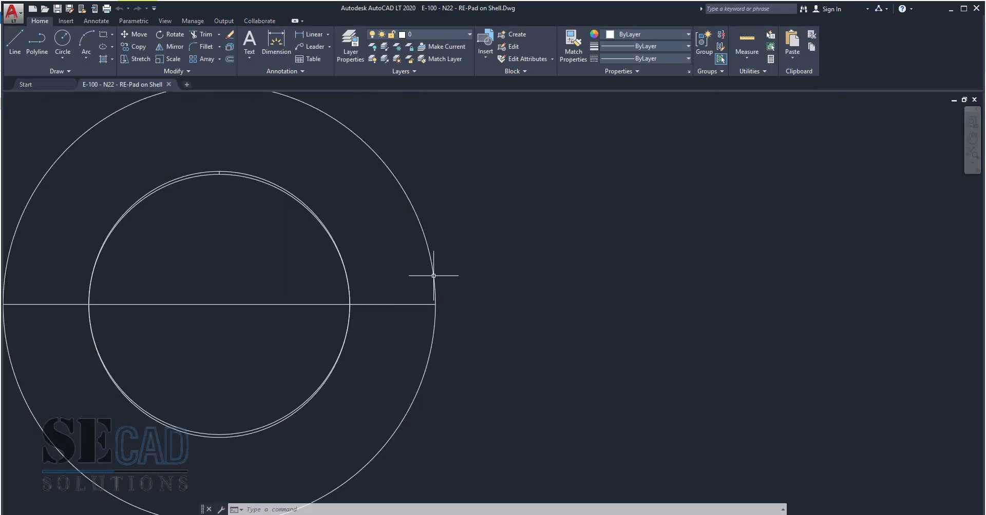
click(975, 101)
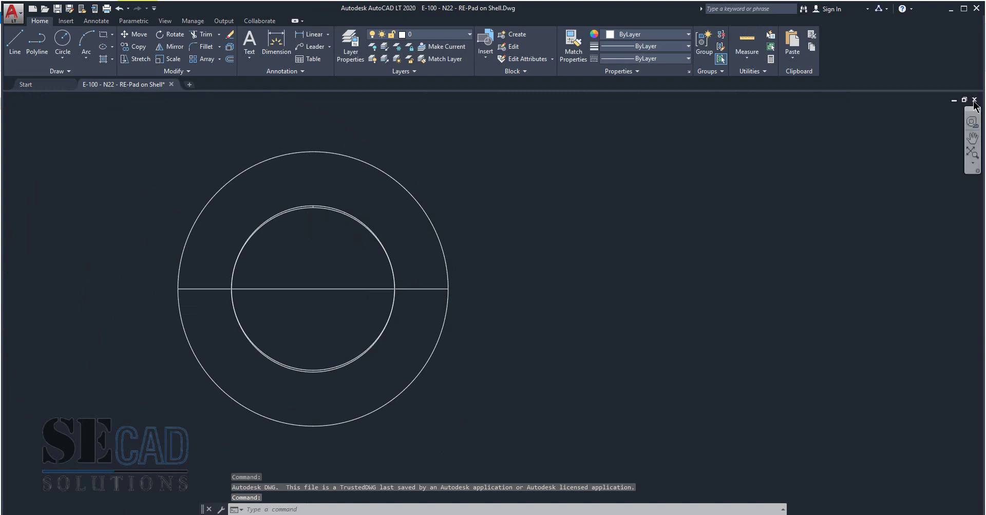
click(520, 297)
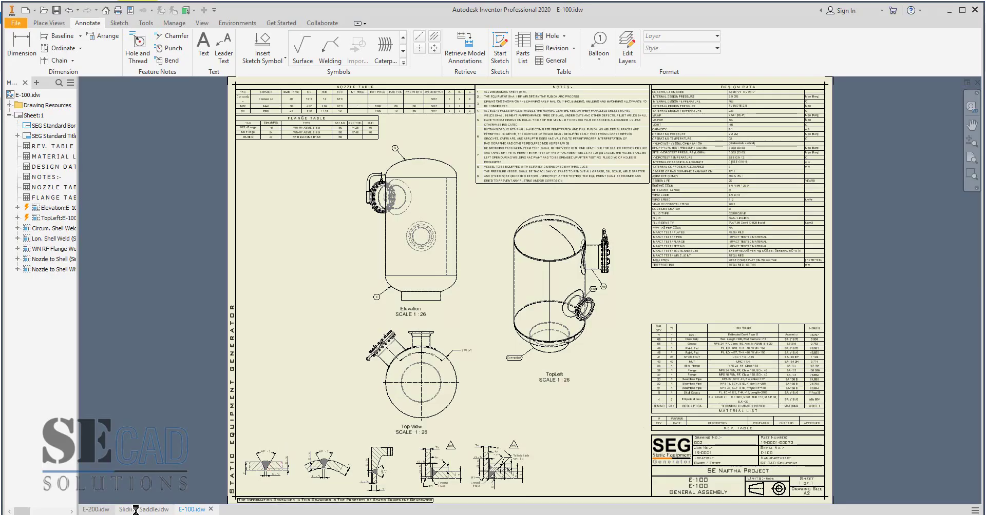
- Switch through the Sliding Saddle and E-200 drawings, open E-200's 3D assembly from its elevation view, and save it
click(136, 510)
key(ctrl+Tab)
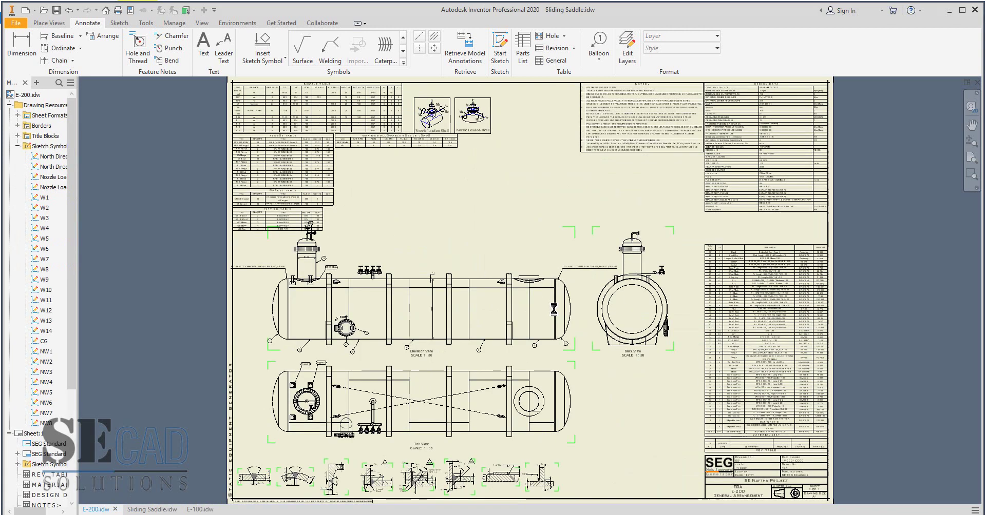
right_click(407, 226)
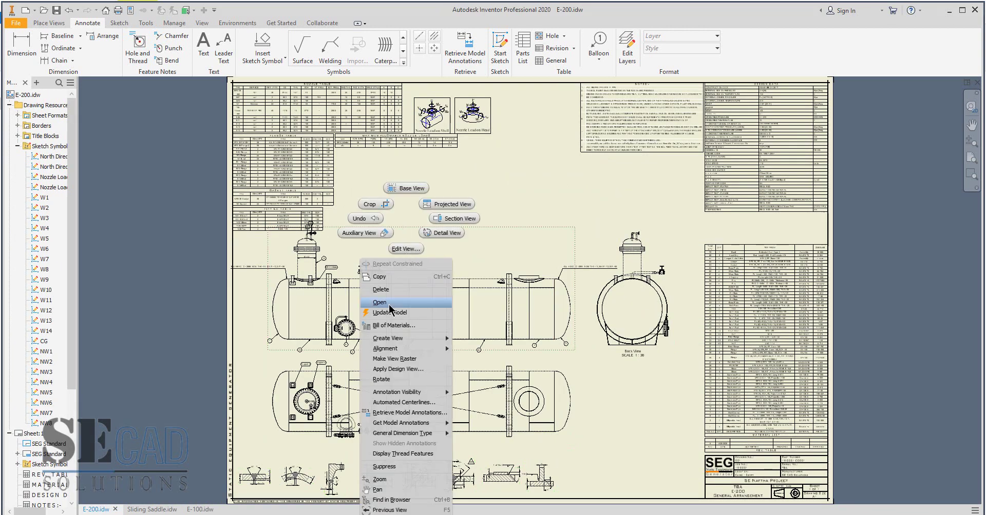
click(408, 242)
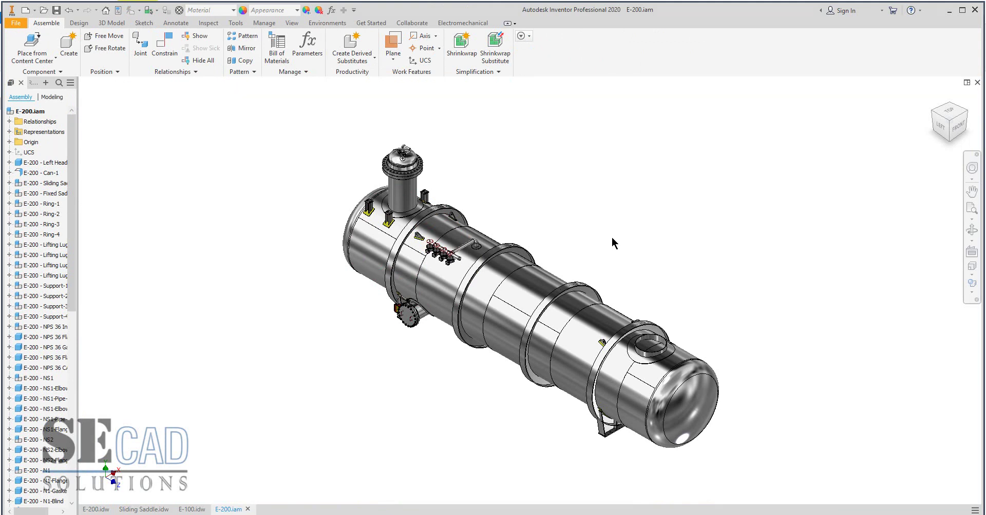
click(55, 12)
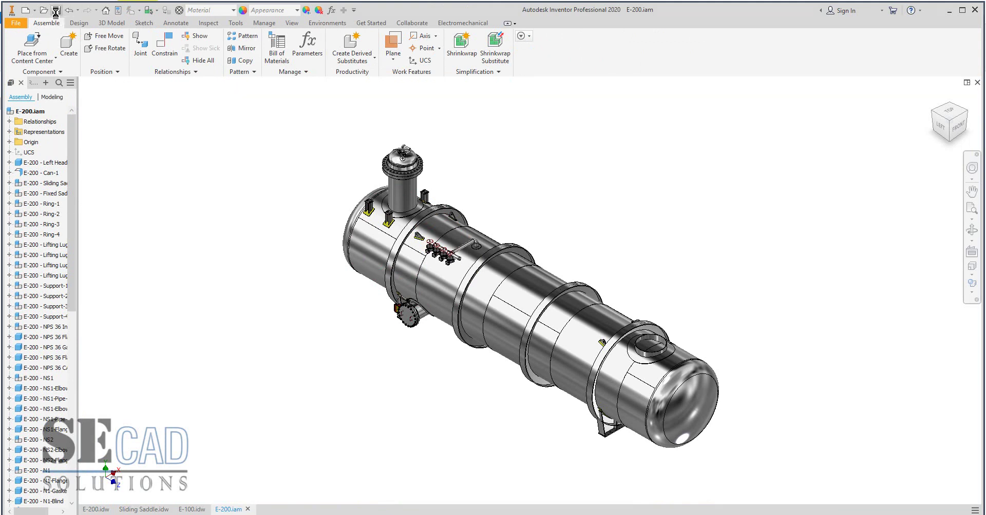